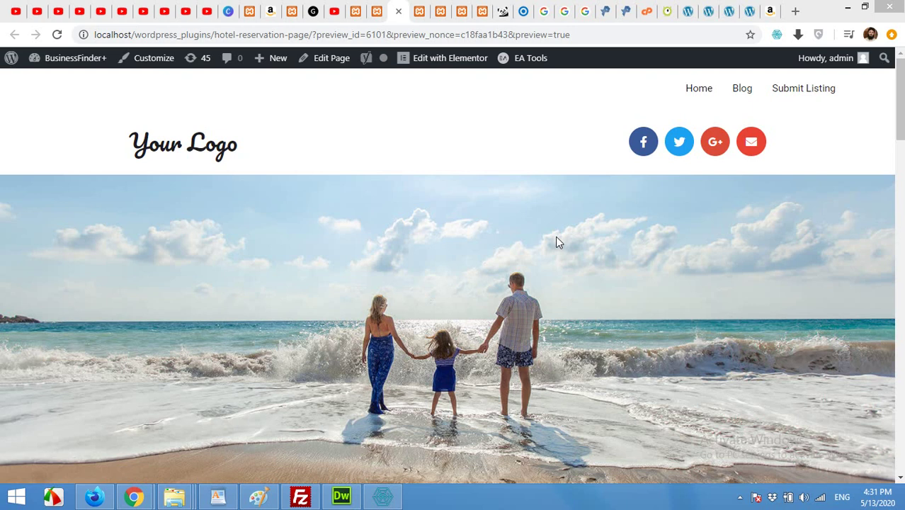
- Review the hotel reservation page preview, then switch to its Elementor editor (post 6101)
{"action": "scroll", "coordinate": [557, 240], "scroll_direction": "down", "scroll_amount": 4}
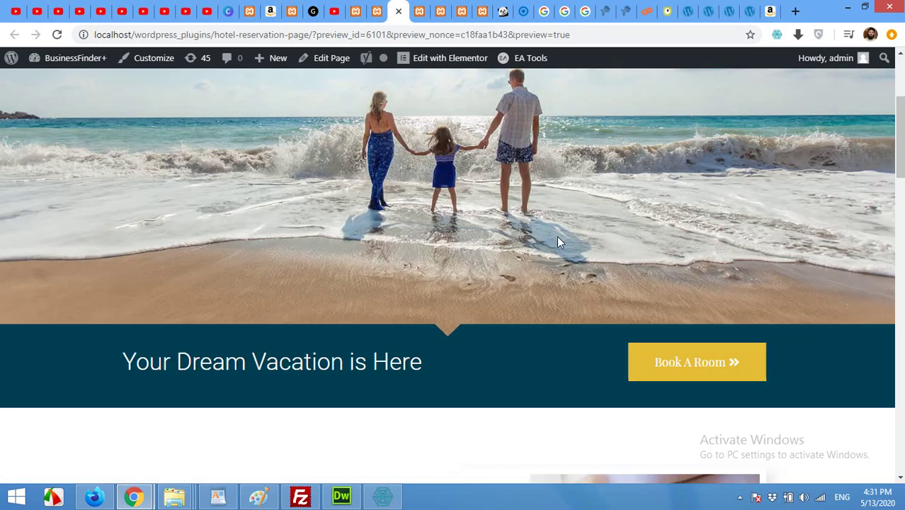
{"action": "scroll", "coordinate": [559, 242], "scroll_direction": "up", "scroll_amount": 3}
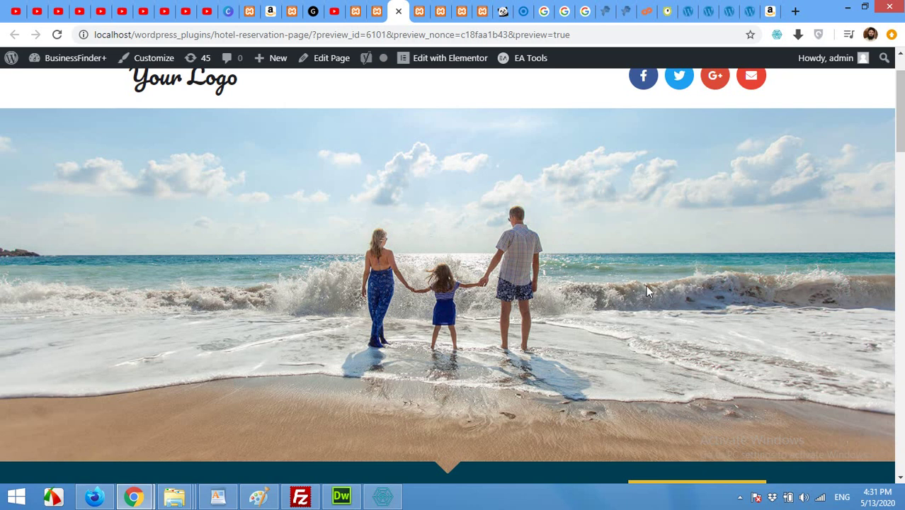
{"action": "scroll", "coordinate": [586, 263], "scroll_direction": "down", "scroll_amount": 6}
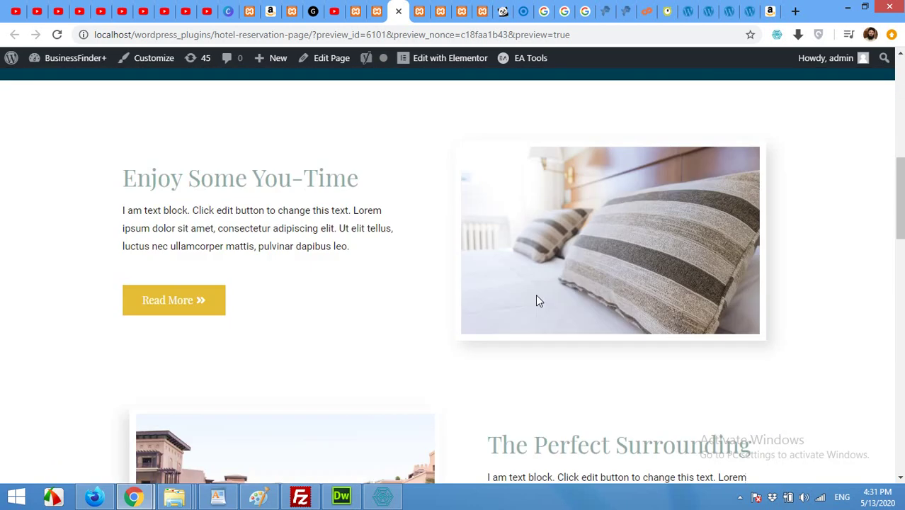
{"action": "scroll", "coordinate": [537, 300], "scroll_direction": "up", "scroll_amount": 6}
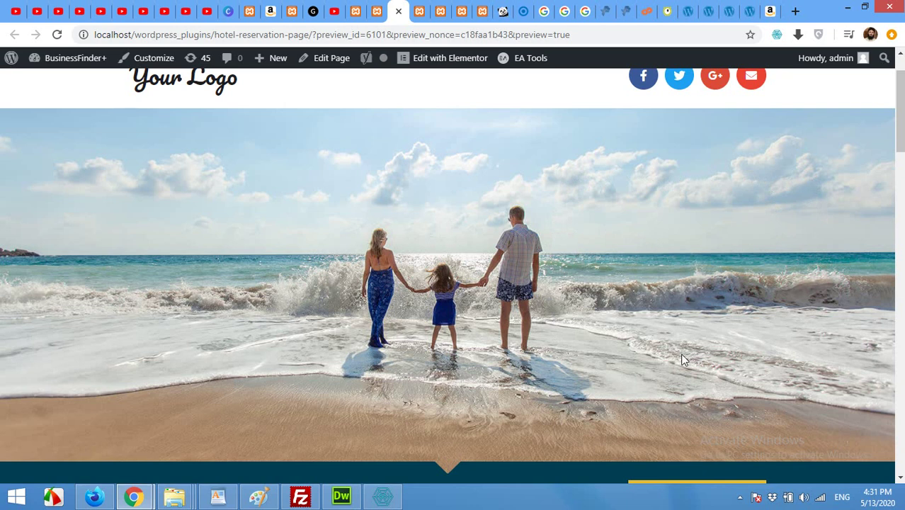
{"action": "scroll", "coordinate": [649, 334], "scroll_direction": "up", "scroll_amount": 1}
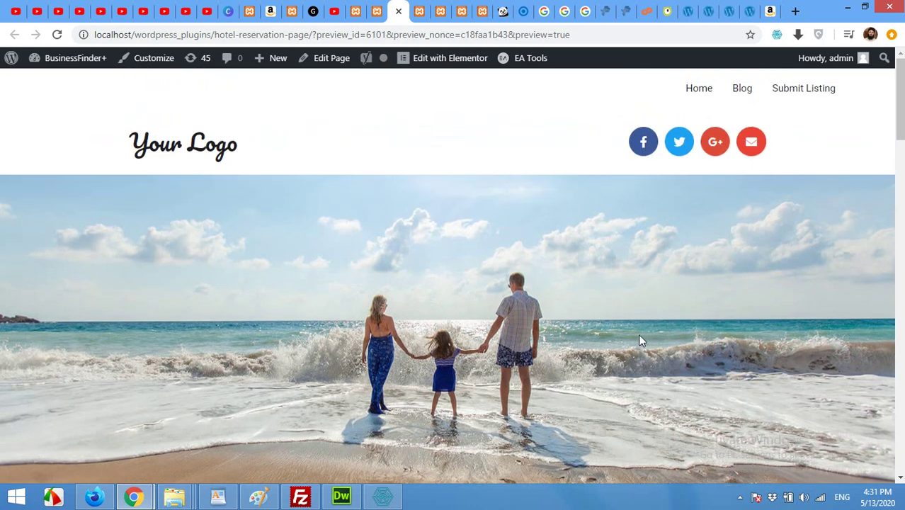
{"action": "scroll", "coordinate": [598, 322], "scroll_direction": "down", "scroll_amount": 2}
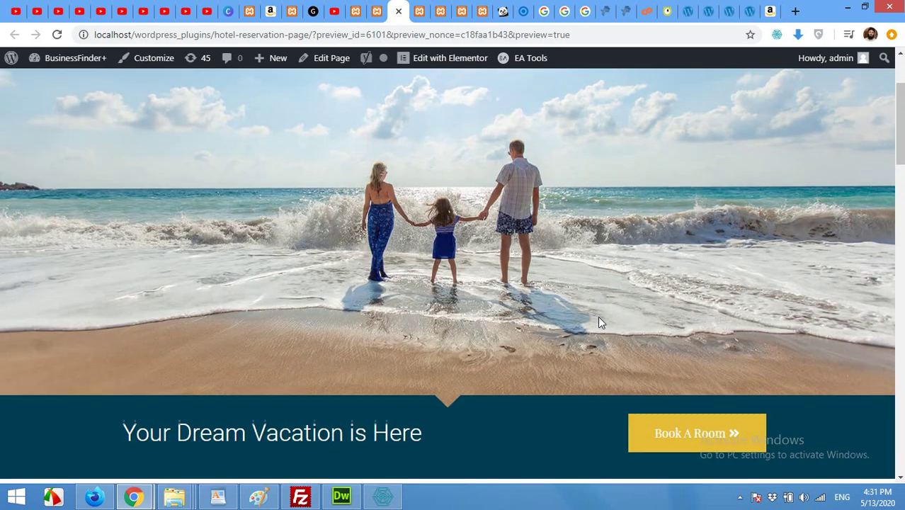
{"action": "scroll", "coordinate": [668, 277], "scroll_direction": "up", "scroll_amount": 2}
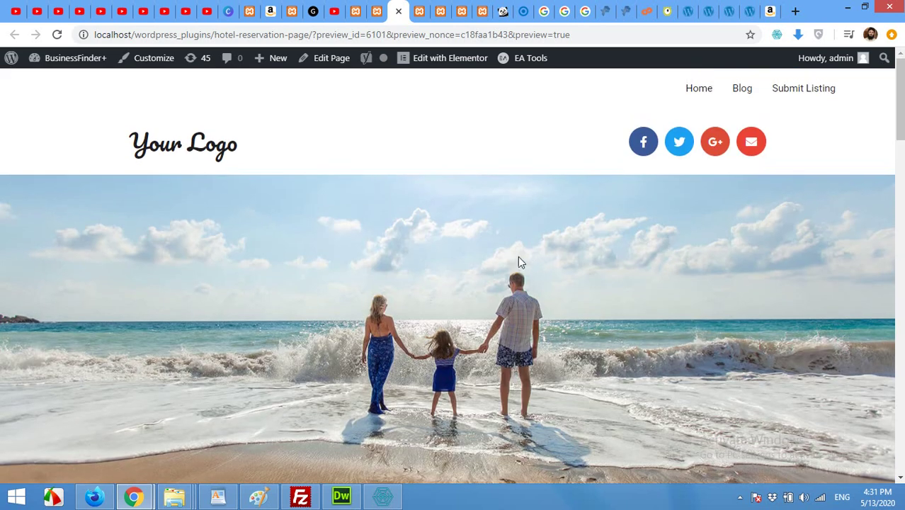
{"action": "left_click", "coordinate": [373, 12]}
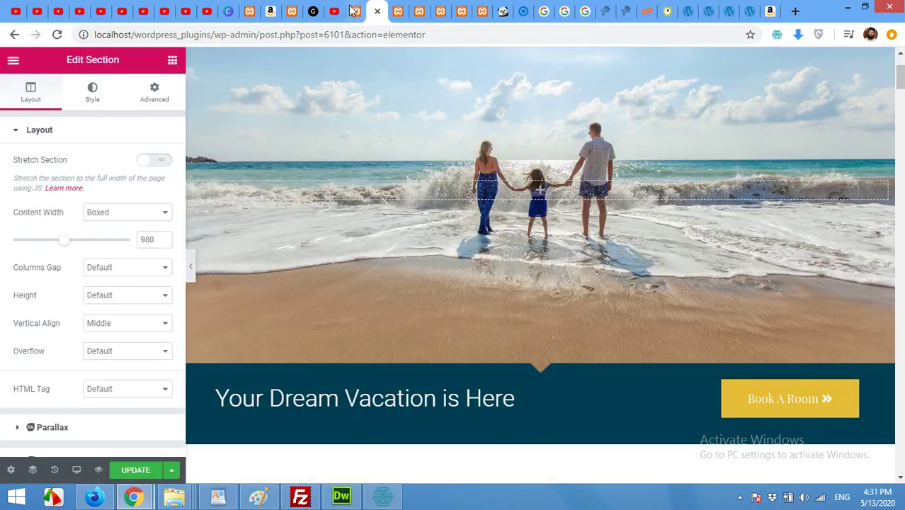
- Leave the Elementor editor for the installed plugins list and go to Plugins > Add New
{"action": "left_click", "coordinate": [355, 11]}
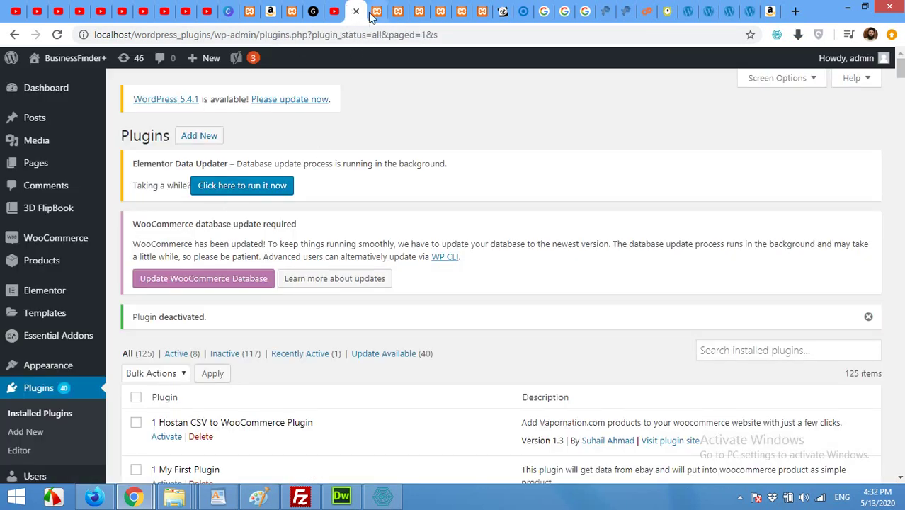
{"action": "left_click", "coordinate": [374, 12]}
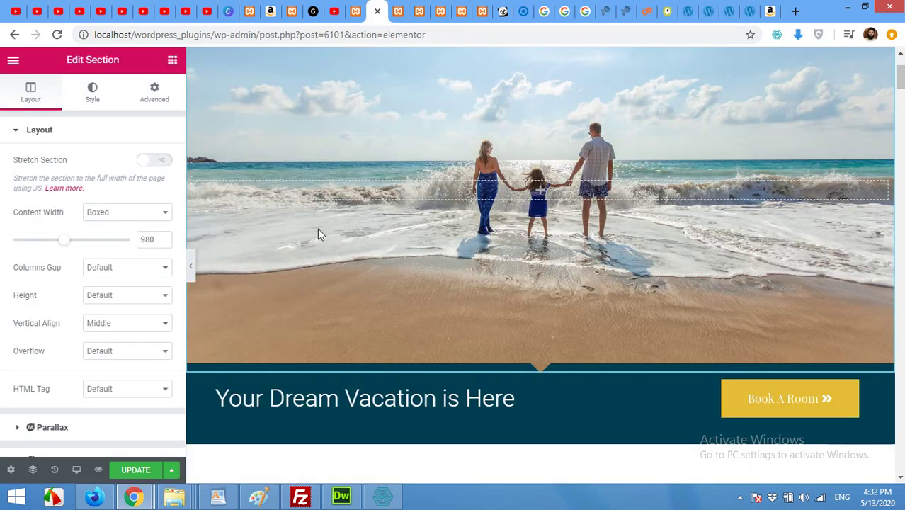
{"action": "scroll", "coordinate": [517, 343], "scroll_direction": "up", "scroll_amount": 3}
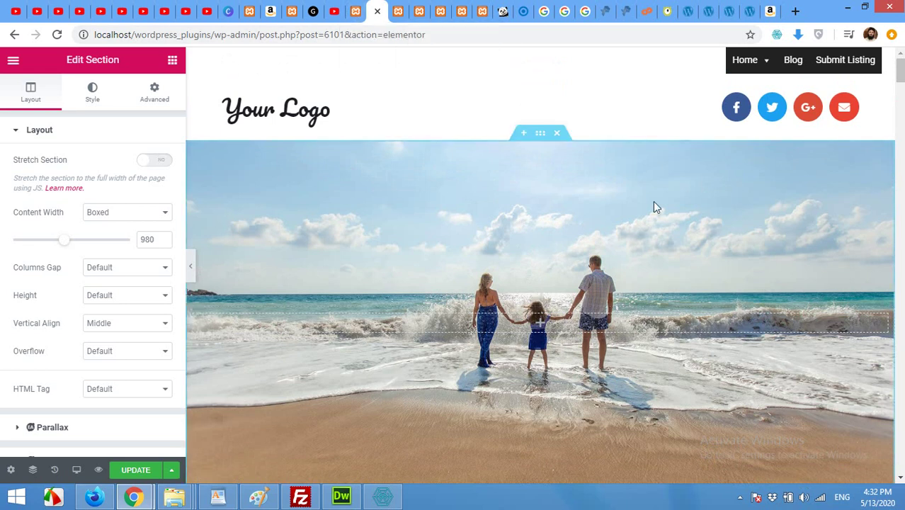
{"action": "left_click", "coordinate": [352, 11]}
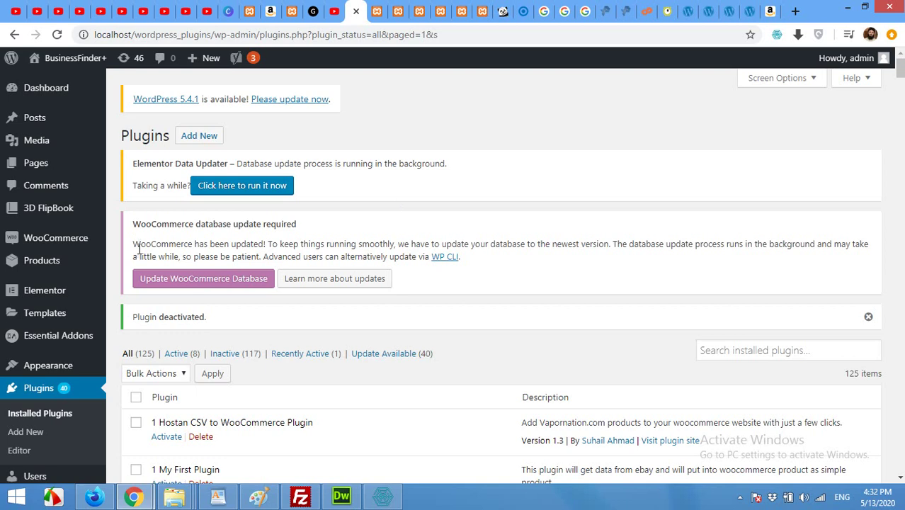
{"action": "scroll", "coordinate": [43, 302], "scroll_direction": "down", "scroll_amount": 3}
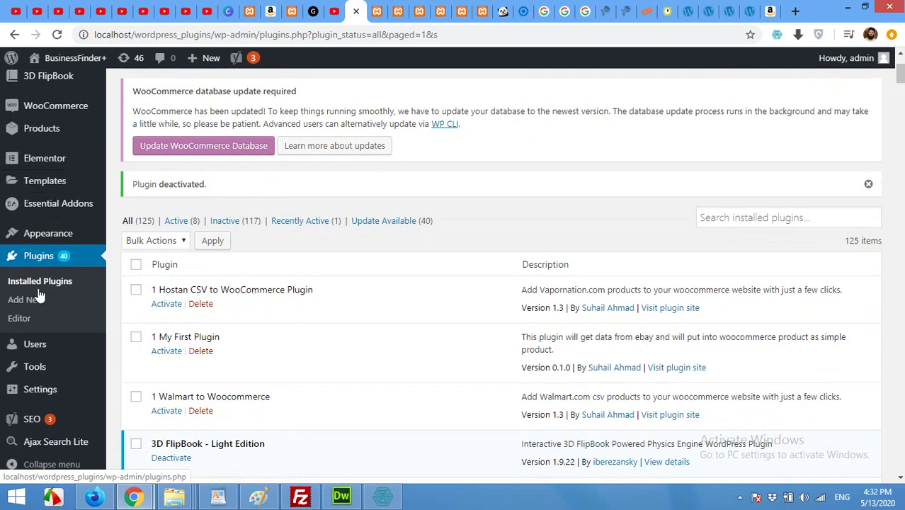
{"action": "left_click", "coordinate": [32, 299]}
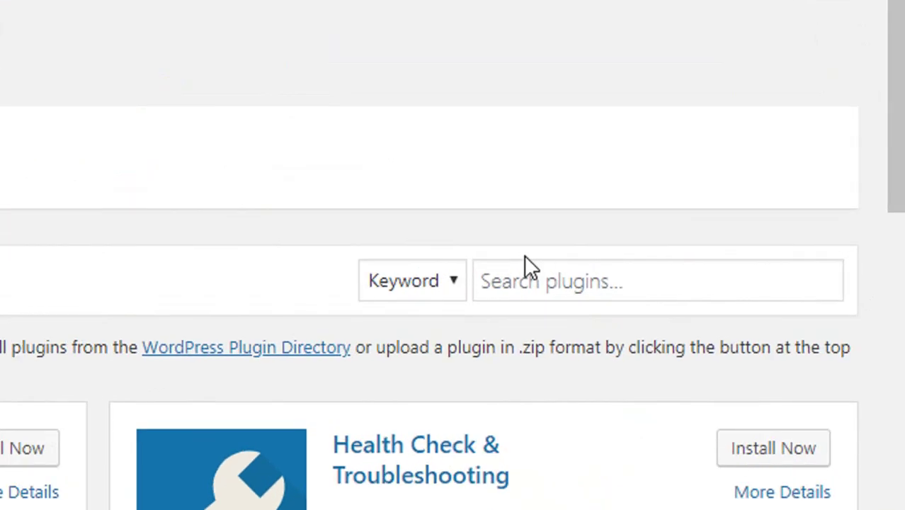
- Search the plugin directory for 'awebooking' and install AweBooking – Hotel Booking System
{"action": "left_click", "coordinate": [551, 281]}
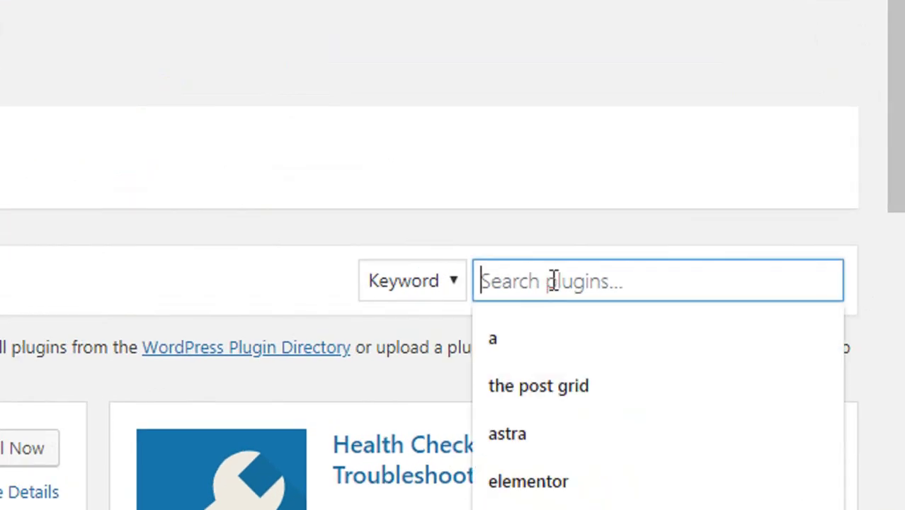
{"action": "type", "text": "awebookin"}
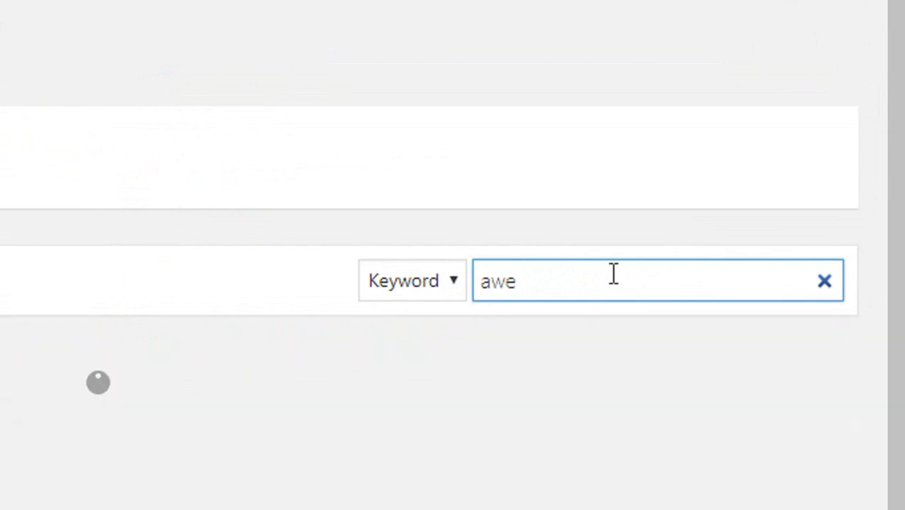
{"action": "type", "text": "g"}
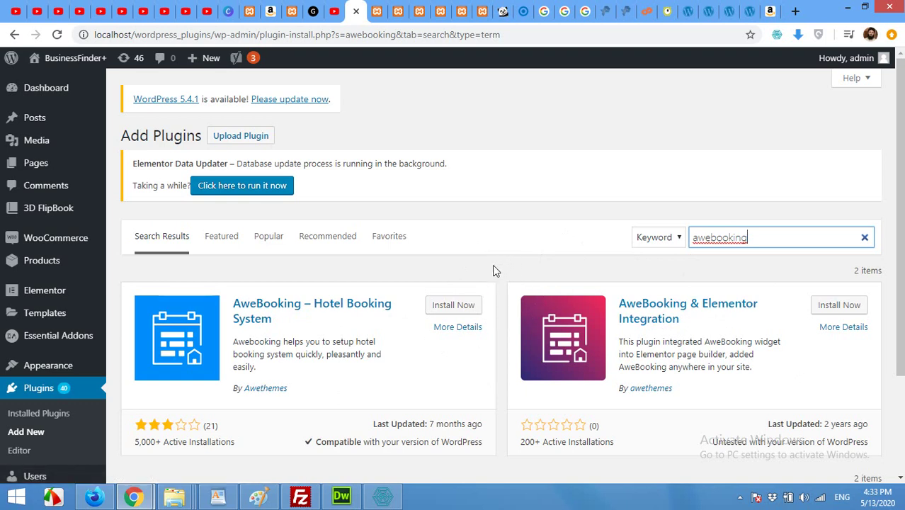
{"action": "left_click", "coordinate": [445, 310]}
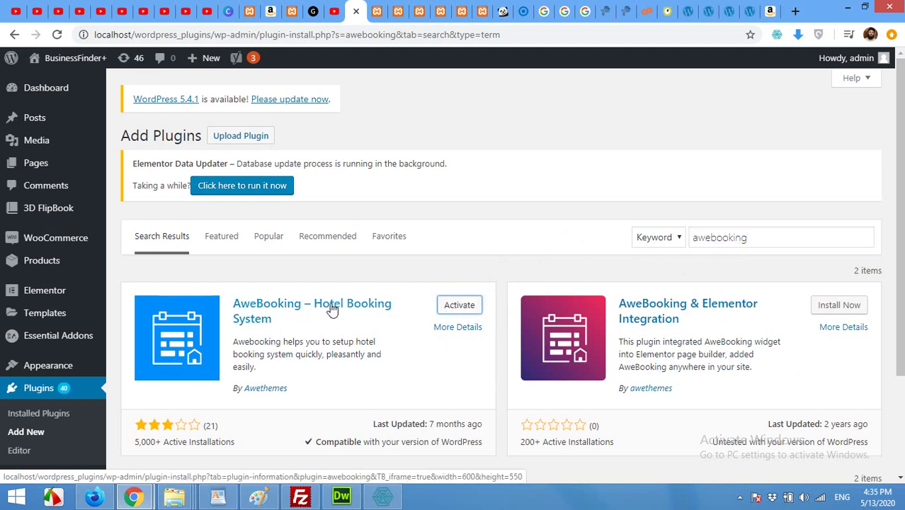
- Install AweBooking & Elementor Integration and activate AweBooking – Hotel Booking System
{"action": "left_click", "coordinate": [838, 307]}
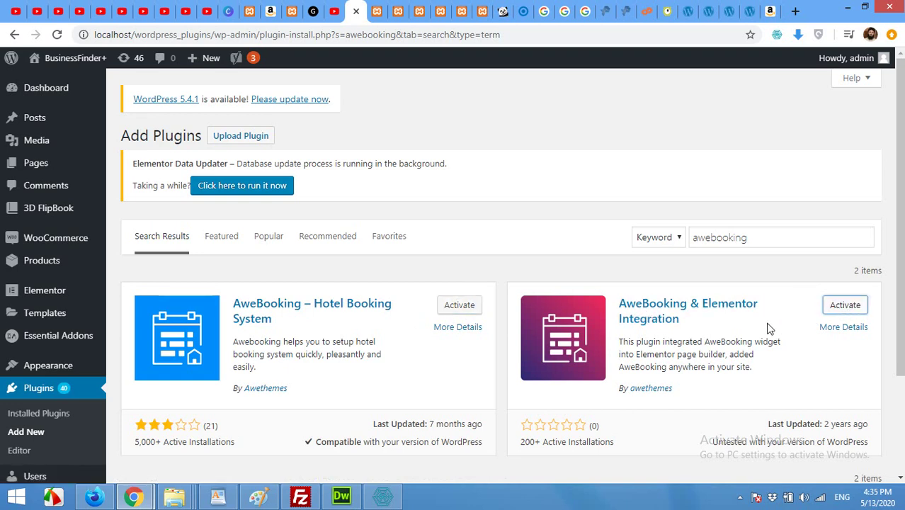
{"action": "left_click", "coordinate": [466, 309]}
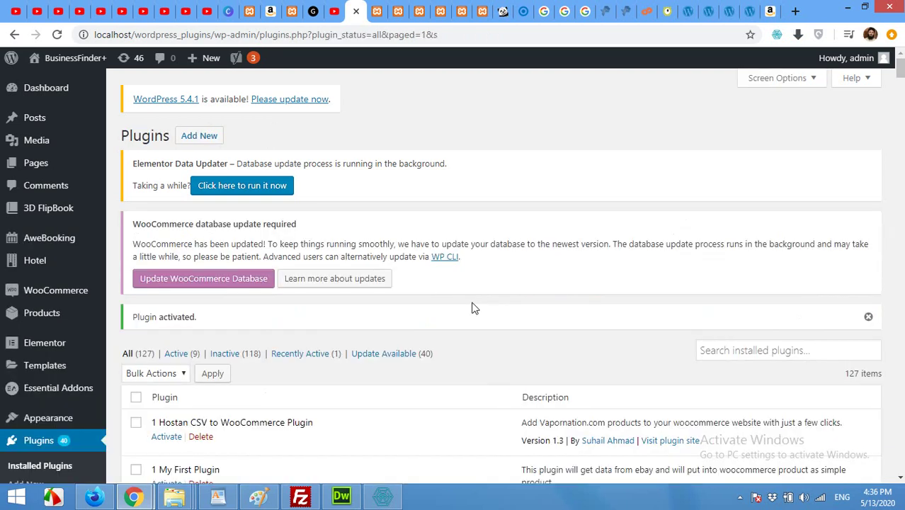
{"action": "scroll", "coordinate": [499, 305], "scroll_direction": "down", "scroll_amount": 2}
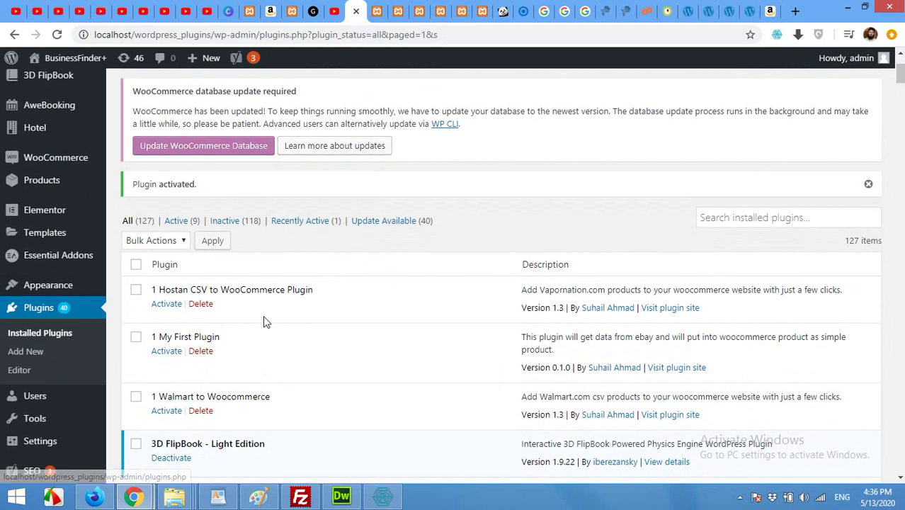
- Activate AweBooking & Elementor Integration, then go to the Hotel Room Types list
{"action": "scroll", "coordinate": [263, 319], "scroll_direction": "down", "scroll_amount": 5}
{"action": "scroll", "coordinate": [263, 321], "scroll_direction": "up", "scroll_amount": 3}
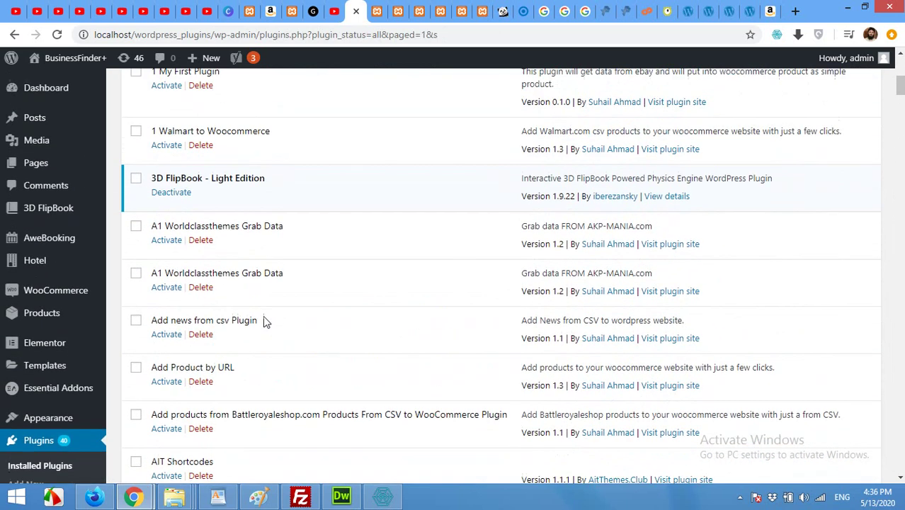
{"action": "scroll", "coordinate": [263, 321], "scroll_direction": "down", "scroll_amount": 1}
{"action": "scroll", "coordinate": [263, 322], "scroll_direction": "down", "scroll_amount": 3}
{"action": "scroll", "coordinate": [263, 319], "scroll_direction": "down", "scroll_amount": 3}
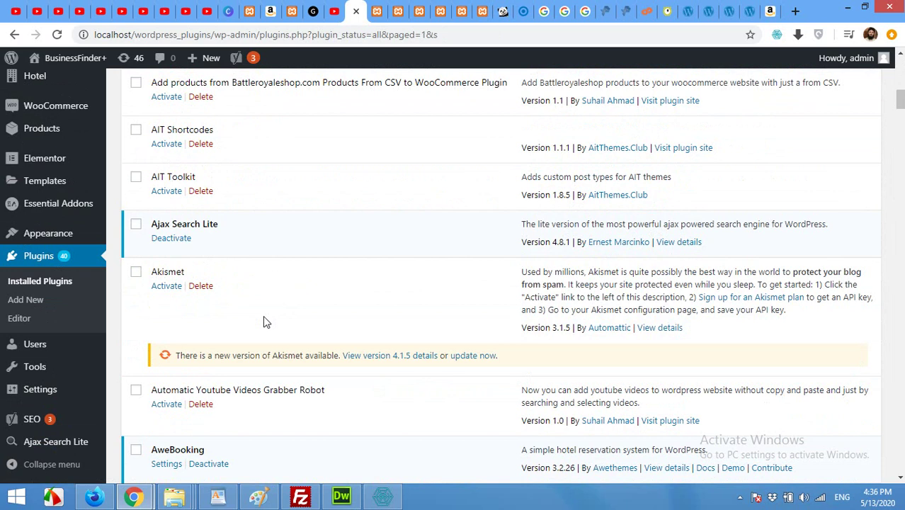
{"action": "scroll", "coordinate": [263, 319], "scroll_direction": "down", "scroll_amount": 2}
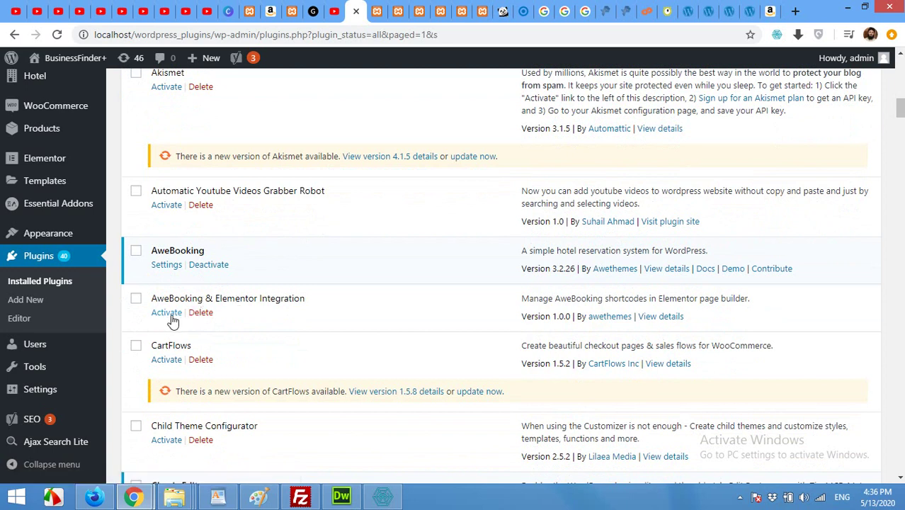
{"action": "left_click", "coordinate": [165, 315]}
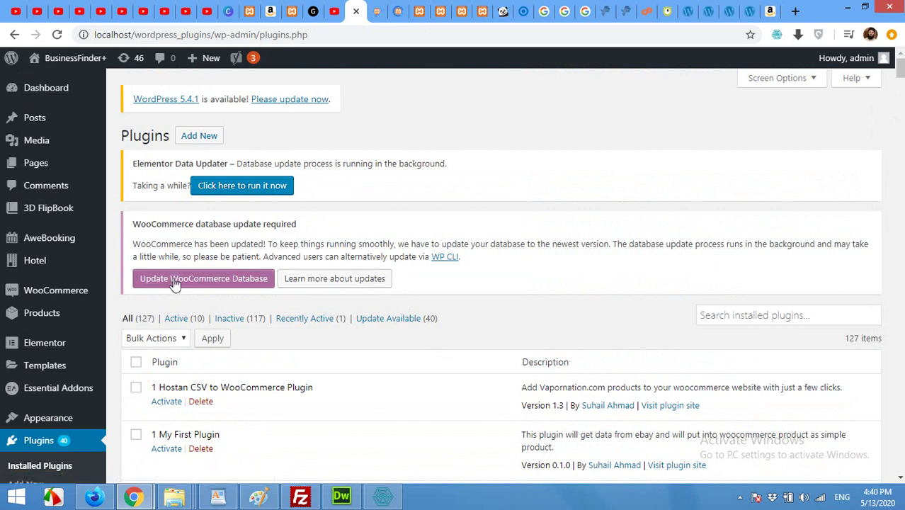
{"action": "mouse_move", "coordinate": [27, 262]}
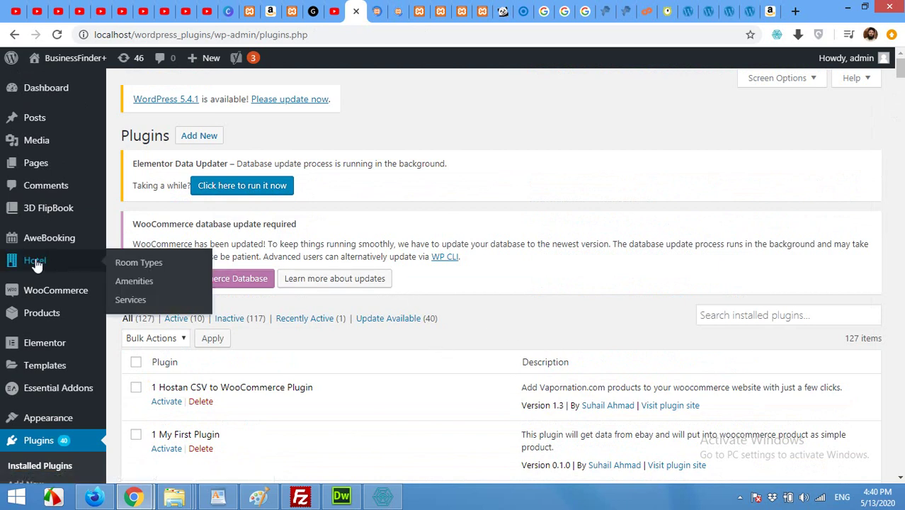
{"action": "left_click", "coordinate": [142, 262]}
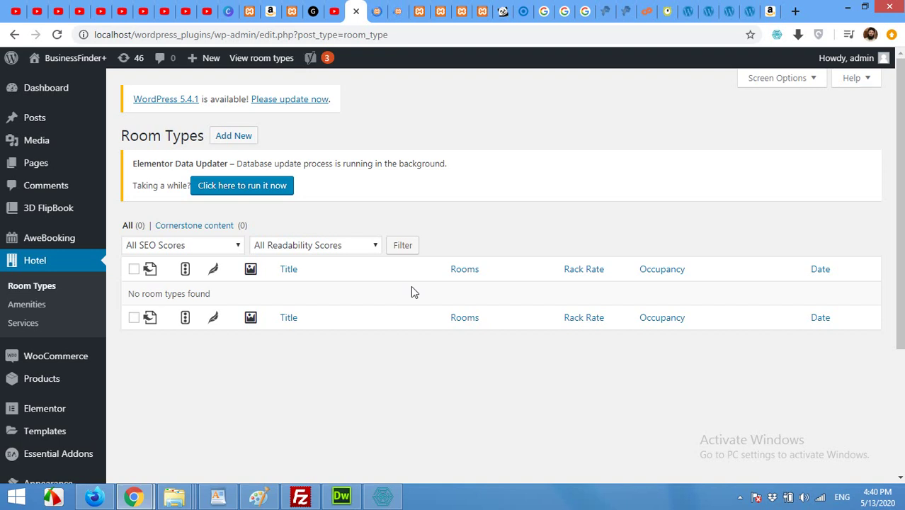
- Start a new room type from the Room Types list
{"action": "left_click", "coordinate": [228, 139]}
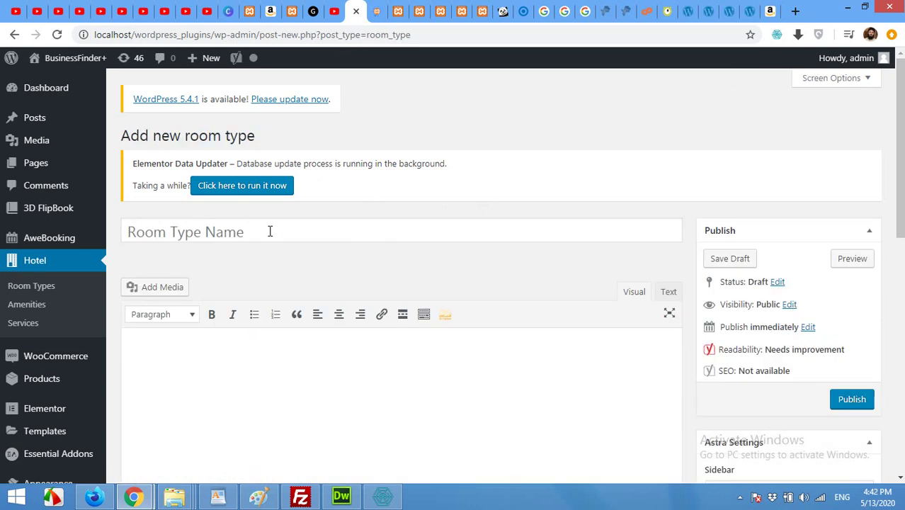
- Title the room type 'Basic' with the description 'This room is our lowest budget room'
{"action": "left_click", "coordinate": [270, 232]}
{"action": "type", "text": "Basic"}
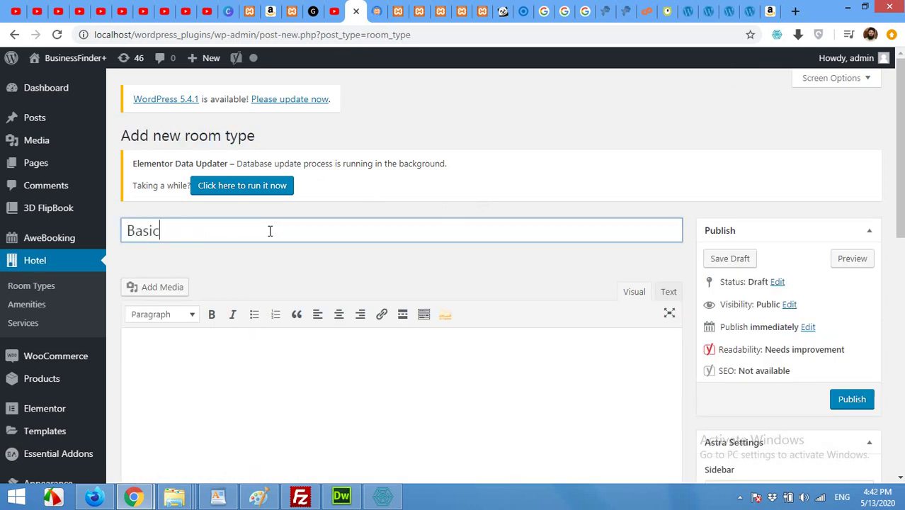
{"action": "scroll", "coordinate": [287, 233], "scroll_direction": "down", "scroll_amount": 2}
{"action": "left_click", "coordinate": [300, 264]}
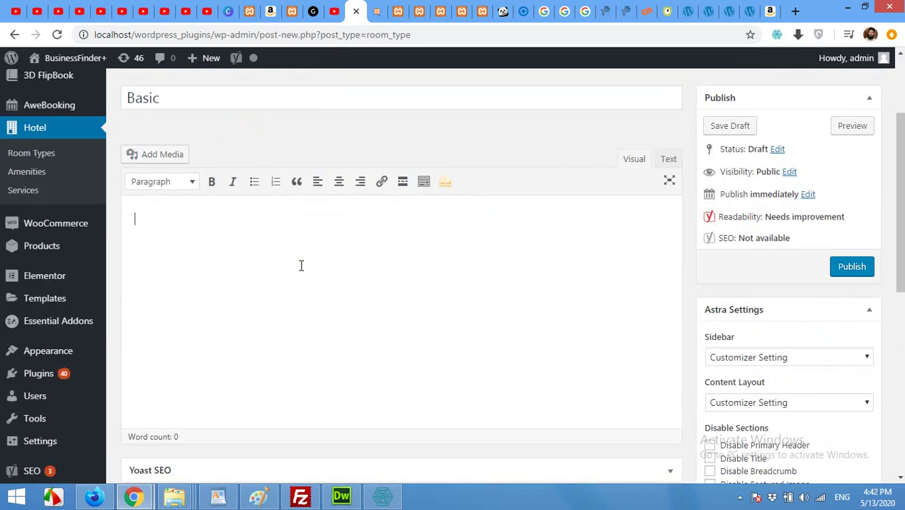
{"action": "type", "text": "This iroom is "}
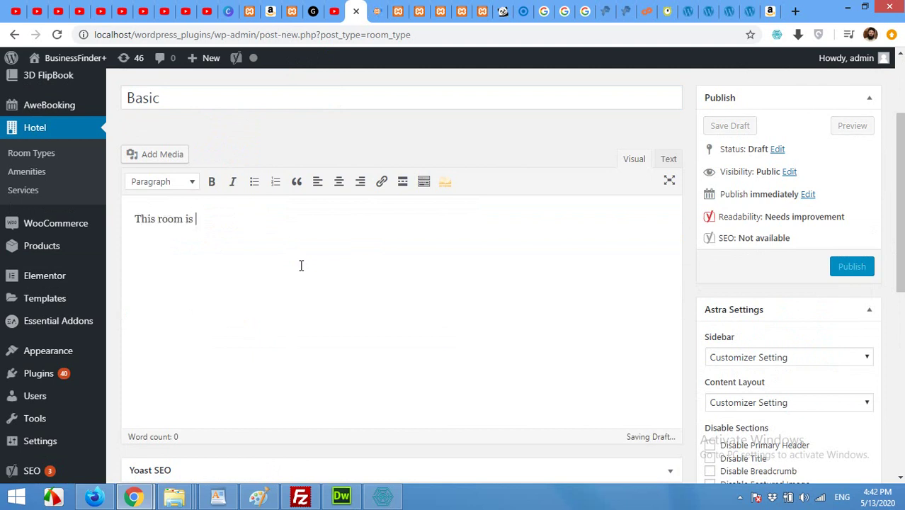
{"action": "type", "text": "our lowest"}
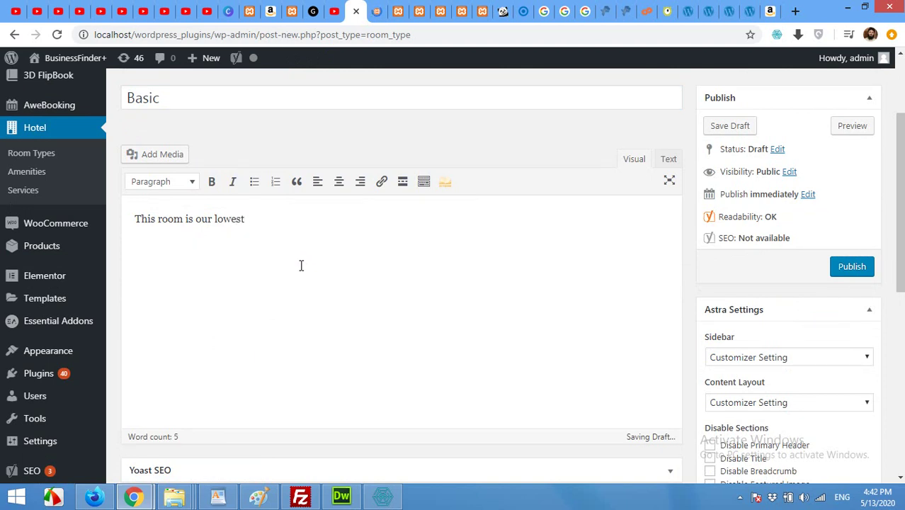
{"action": "type", "text": "budget room"}
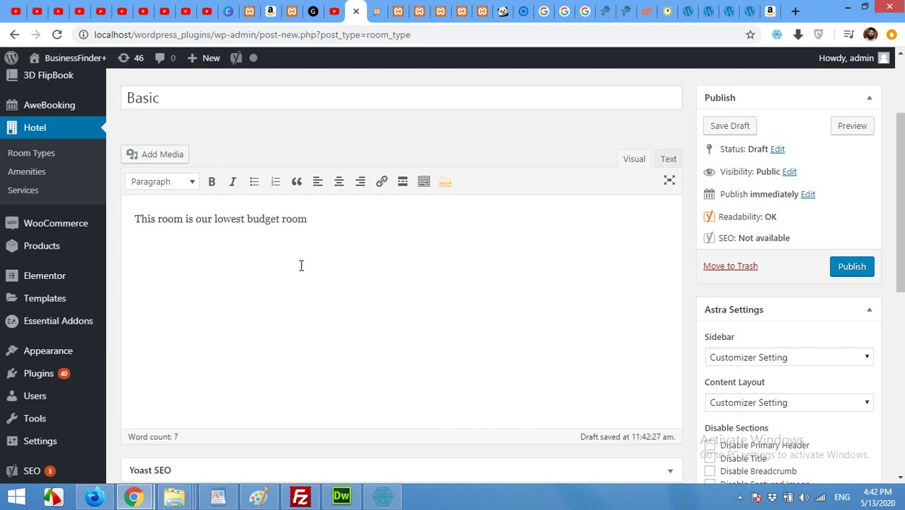
{"action": "scroll", "coordinate": [314, 263], "scroll_direction": "down", "scroll_amount": 4}
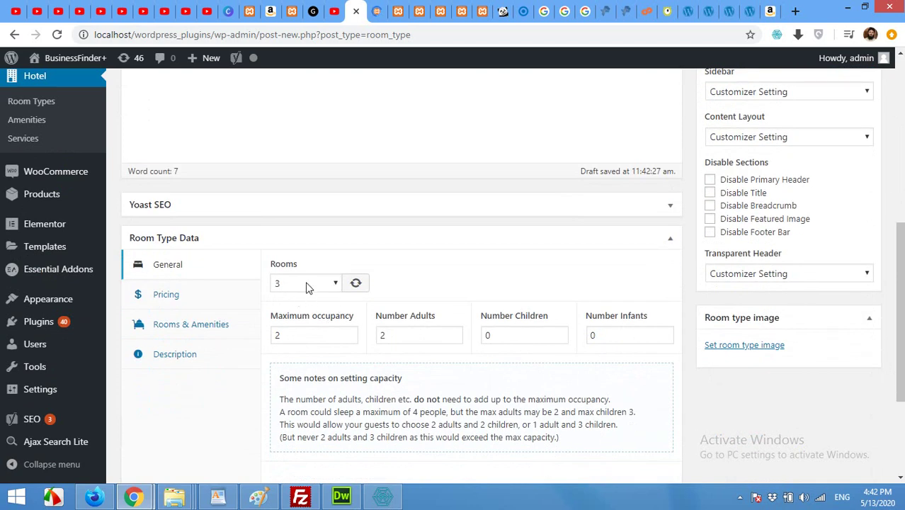
- Keep the room count at 3 and change Maximum occupancy to 3
{"action": "left_click", "coordinate": [305, 285]}
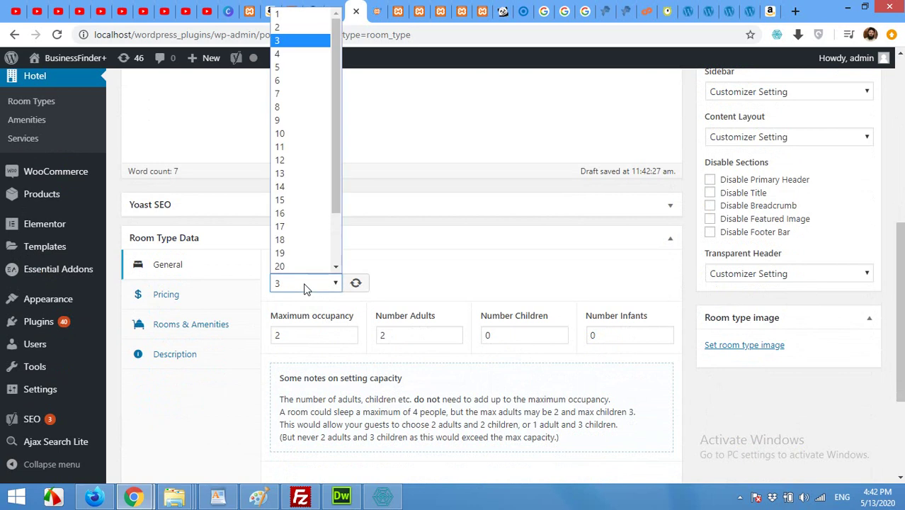
{"action": "left_click", "coordinate": [305, 286]}
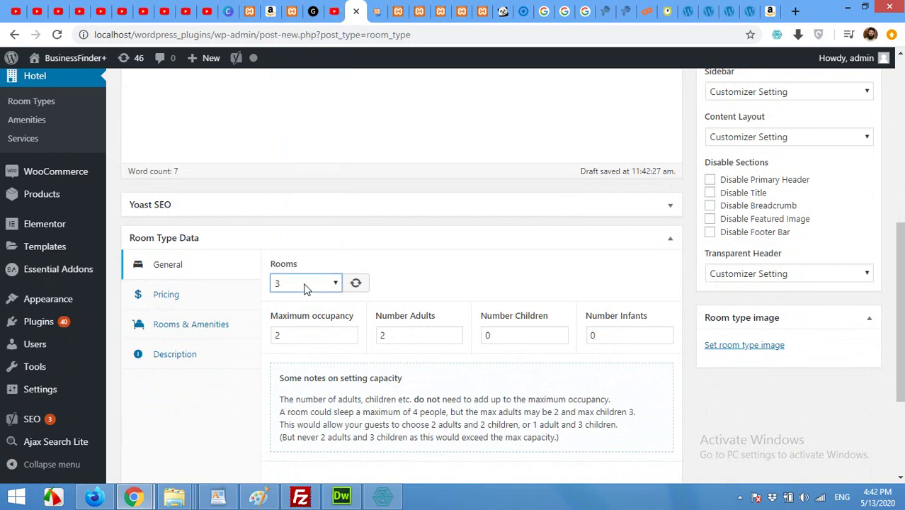
{"action": "left_click", "coordinate": [399, 335]}
{"action": "left_click", "coordinate": [296, 337]}
{"action": "left_click_drag", "start_coordinate": [296, 337], "coordinate": [273, 340]}
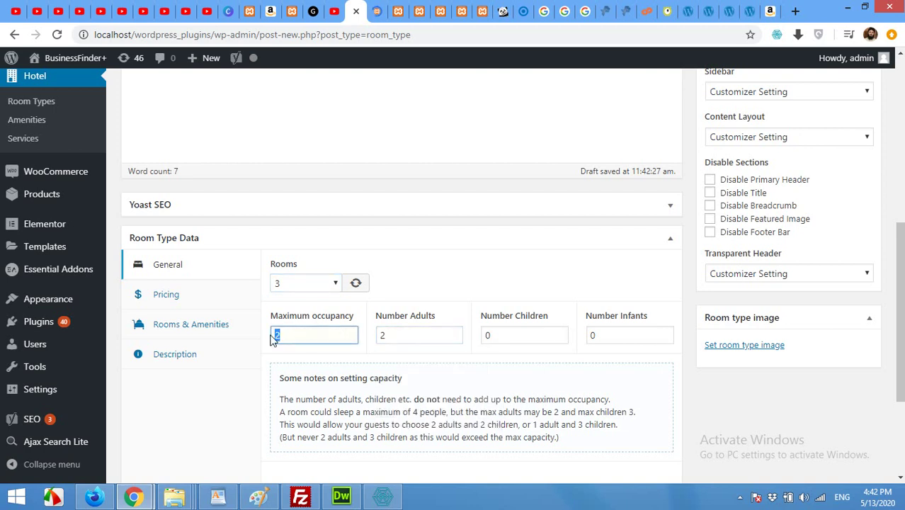
{"action": "type", "text": "4"}
{"action": "left_click_drag", "start_coordinate": [287, 338], "coordinate": [275, 336]}
{"action": "type", "text": "3"}
- Set Number Children to 10 for the Basic room type
{"action": "left_click", "coordinate": [556, 336]}
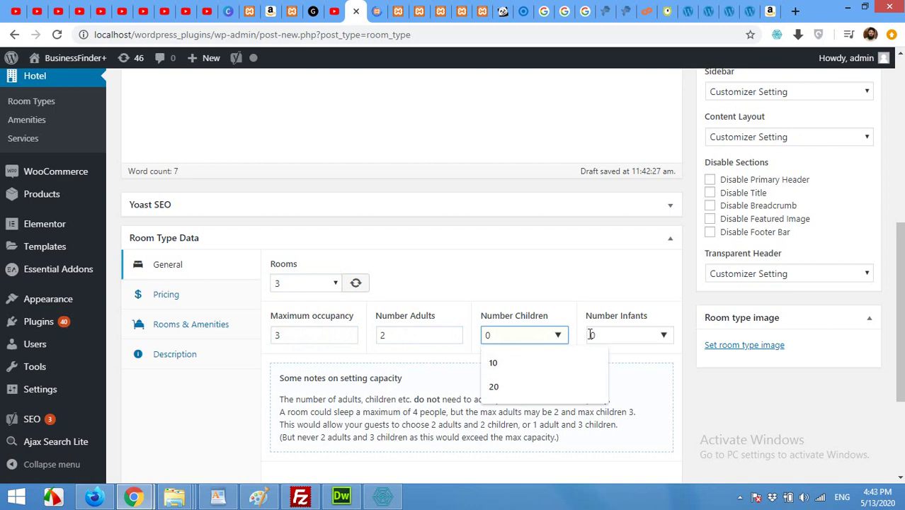
{"action": "left_click", "coordinate": [617, 334]}
{"action": "left_click", "coordinate": [497, 335]}
{"action": "left_click", "coordinate": [494, 361]}
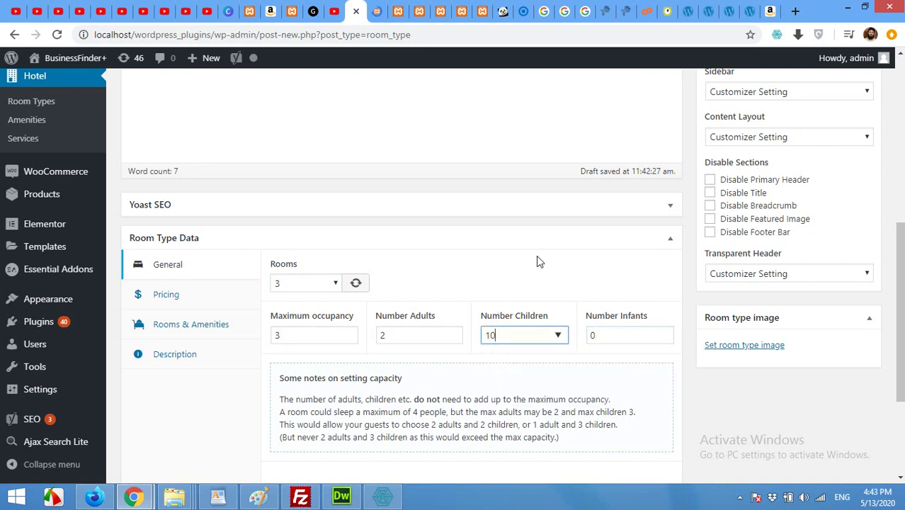
{"action": "scroll", "coordinate": [457, 269], "scroll_direction": "down", "scroll_amount": 1}
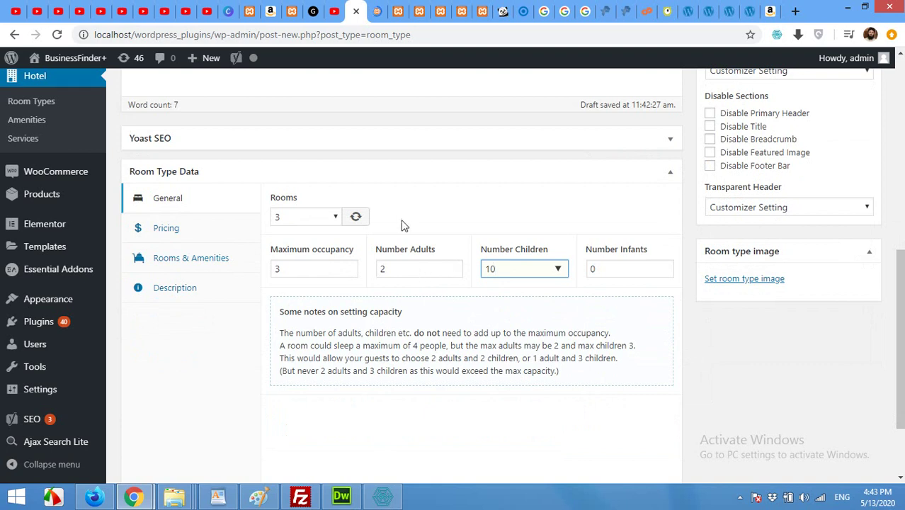
{"action": "scroll", "coordinate": [398, 218], "scroll_direction": "up", "scroll_amount": 5}
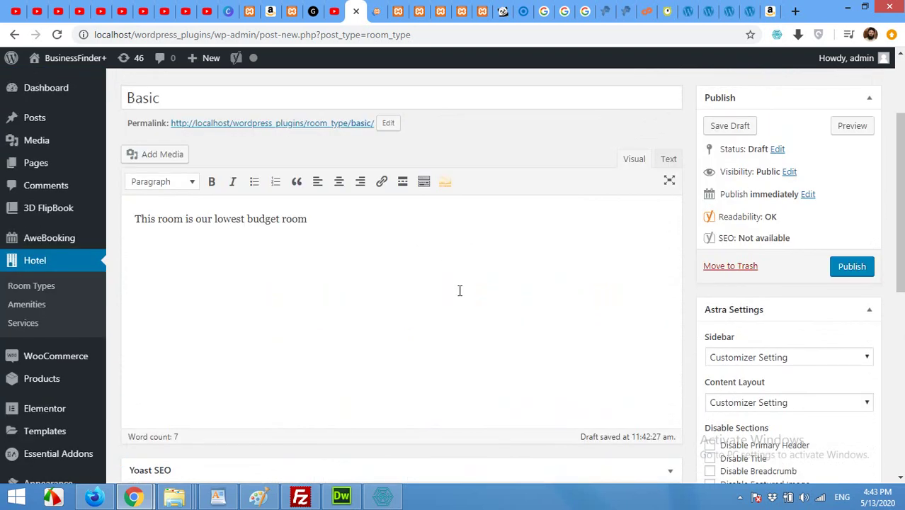
{"action": "scroll", "coordinate": [698, 310], "scroll_direction": "down", "scroll_amount": 7}
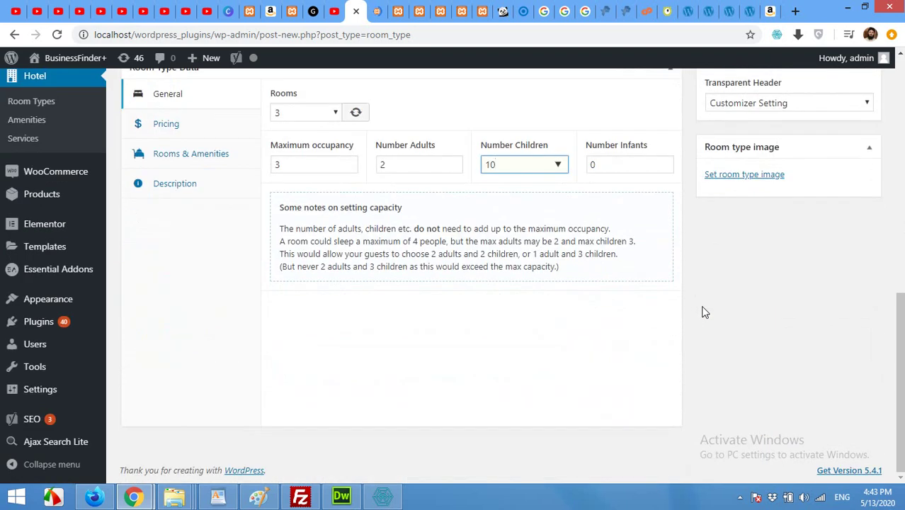
{"action": "scroll", "coordinate": [212, 340], "scroll_direction": "up", "scroll_amount": 2}
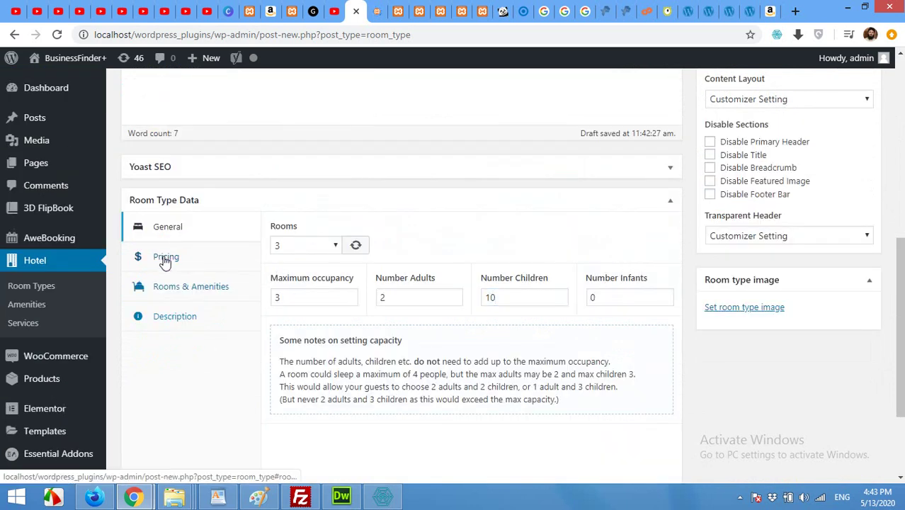
- Give the Basic room type a rack rate of 50 and publish it
{"action": "left_click", "coordinate": [166, 256]}
{"action": "left_click", "coordinate": [308, 248]}
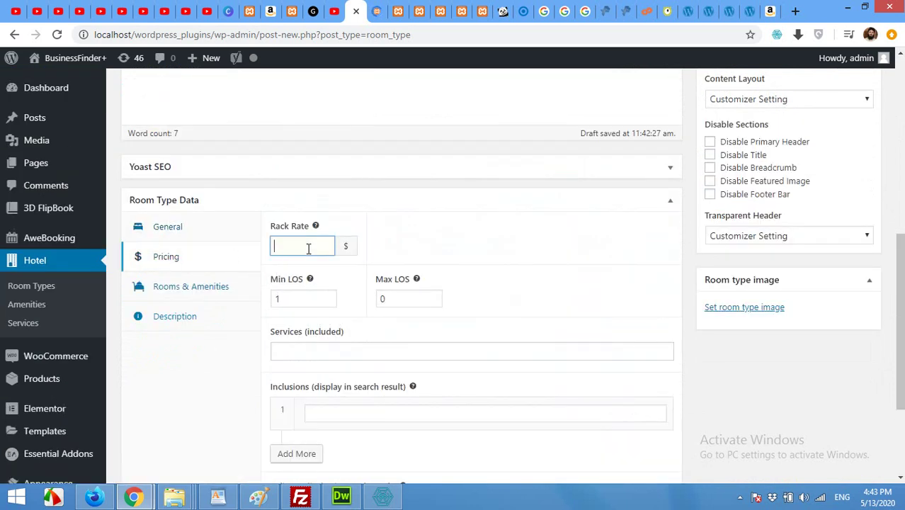
{"action": "type", "text": "50"}
{"action": "left_click", "coordinate": [318, 352]}
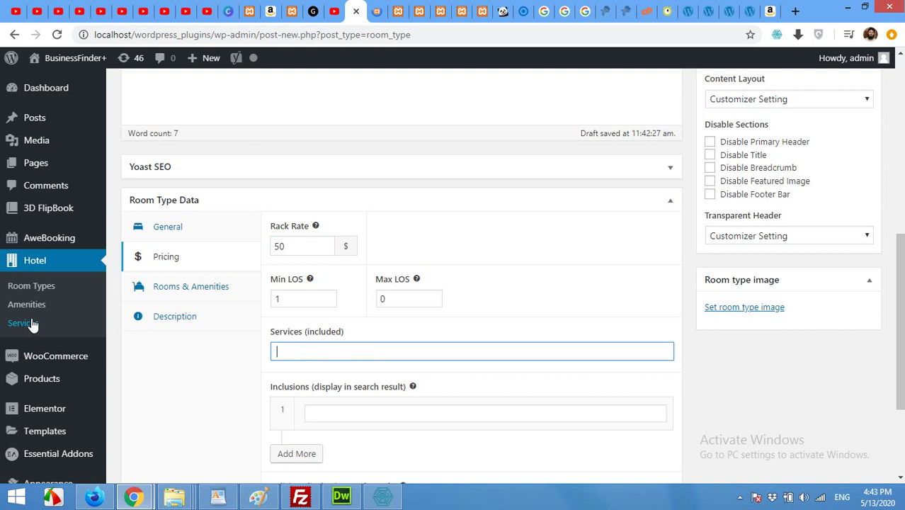
{"action": "scroll", "coordinate": [685, 320], "scroll_direction": "up", "scroll_amount": 5}
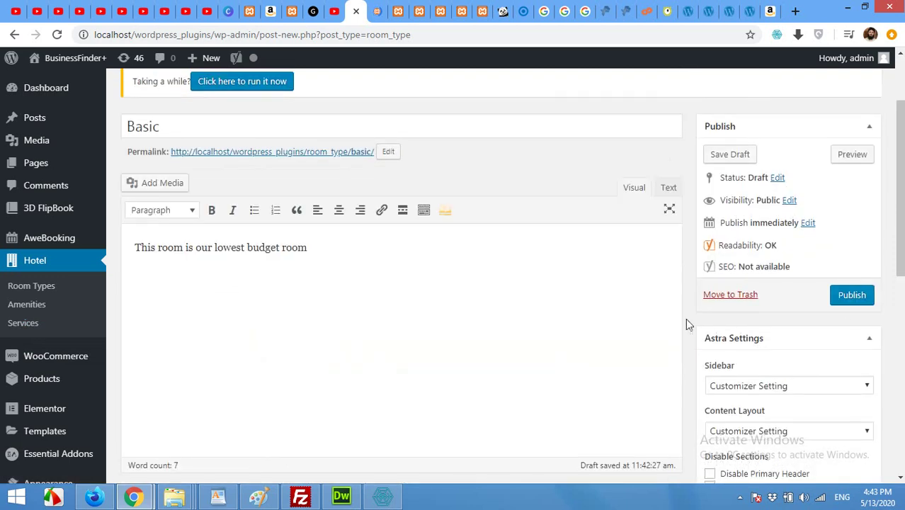
{"action": "left_click", "coordinate": [850, 296]}
{"action": "scroll", "coordinate": [367, 300], "scroll_direction": "down", "scroll_amount": 2}
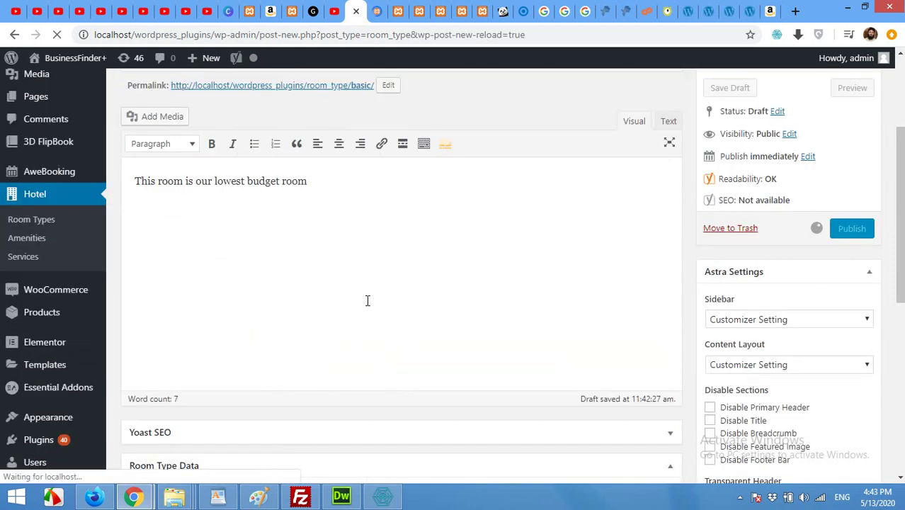
- Open Hotel > Services in a new browser tab and switch to it
{"action": "right_click", "coordinate": [24, 190]}
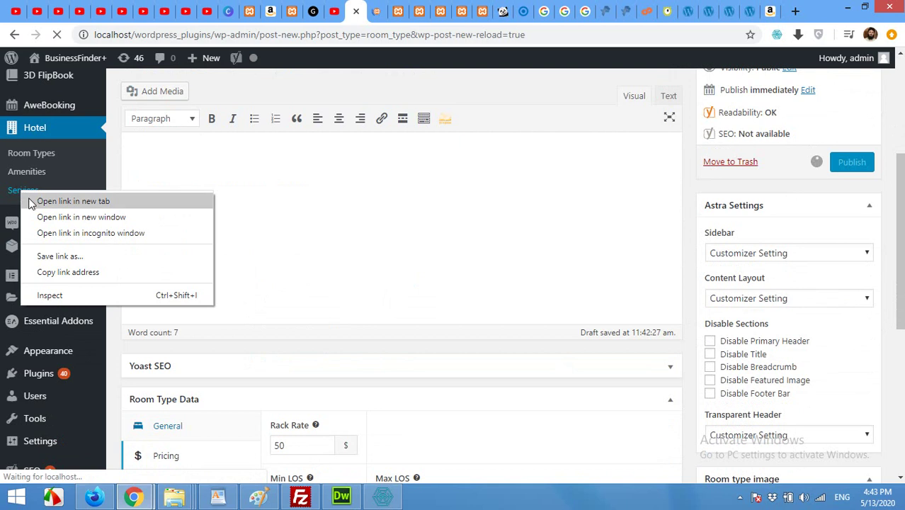
{"action": "left_click", "coordinate": [29, 202]}
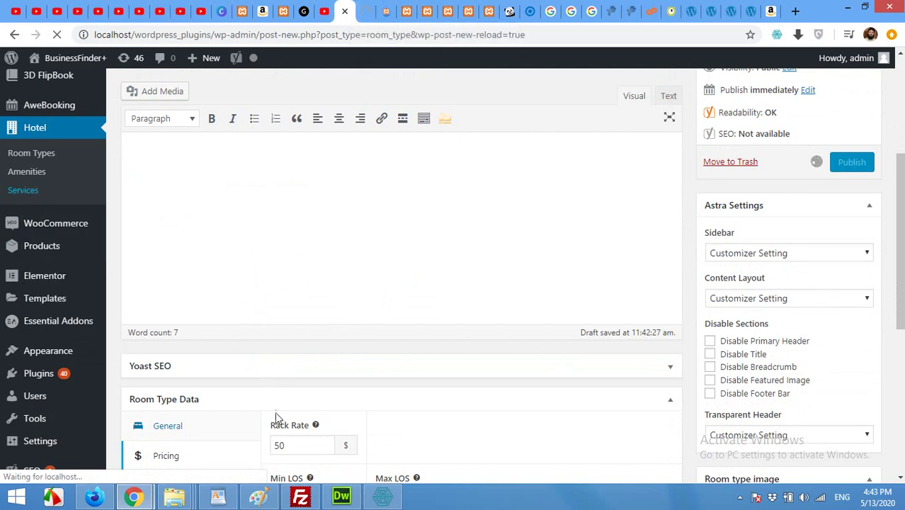
{"action": "left_click", "coordinate": [365, 6]}
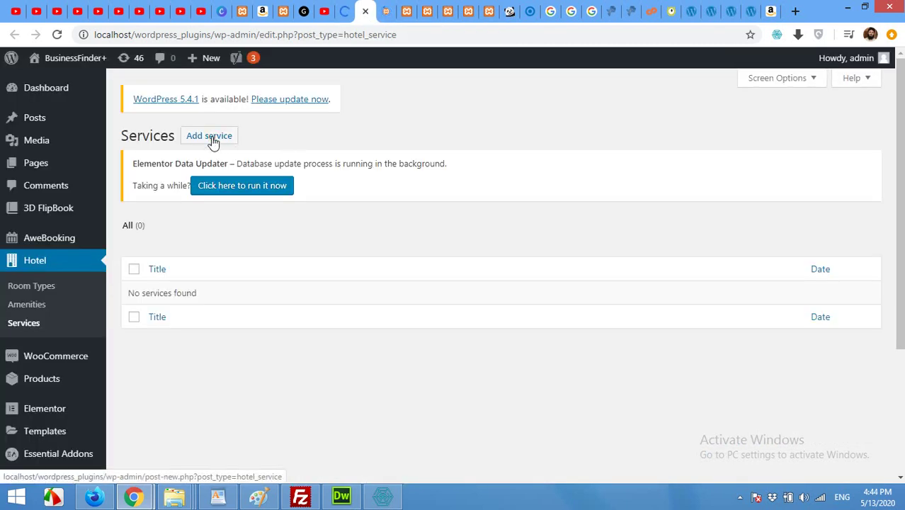
- Start a new hotel service titled 'Breakfast'
{"action": "left_click", "coordinate": [214, 141]}
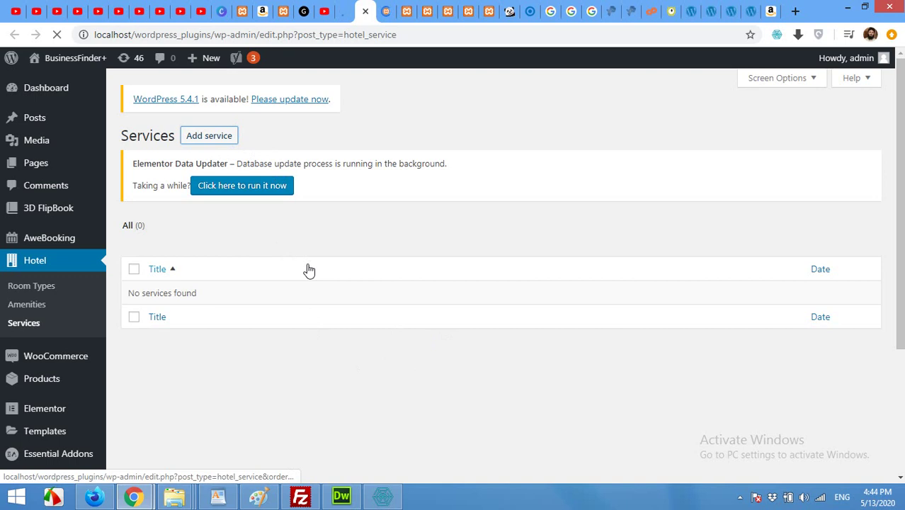
{"action": "type", "text": "Brek"}
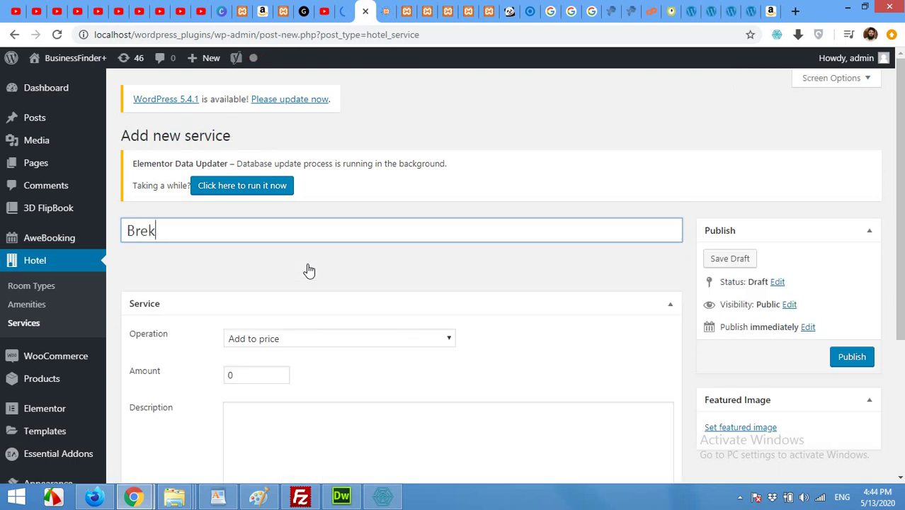
{"action": "key", "text": "BackSpace"}
{"action": "type", "text": "akfast"}
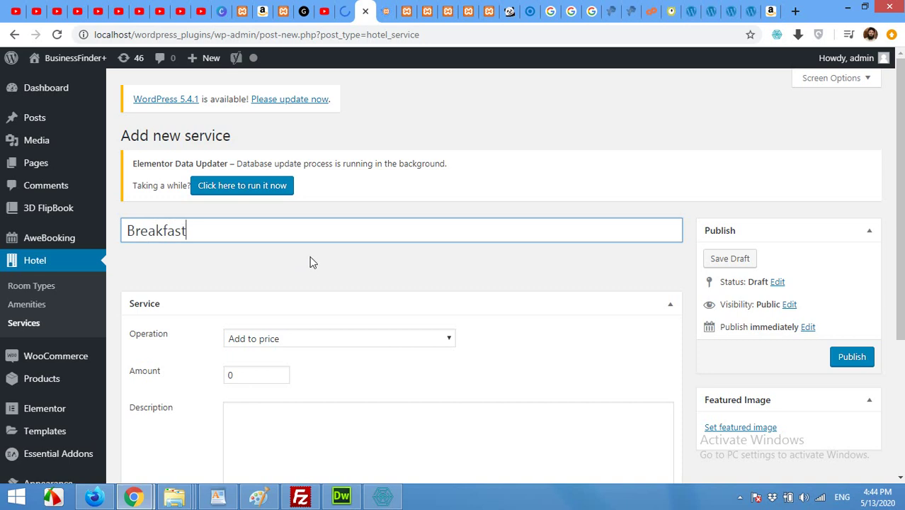
{"action": "scroll", "coordinate": [309, 266], "scroll_direction": "down", "scroll_amount": 1}
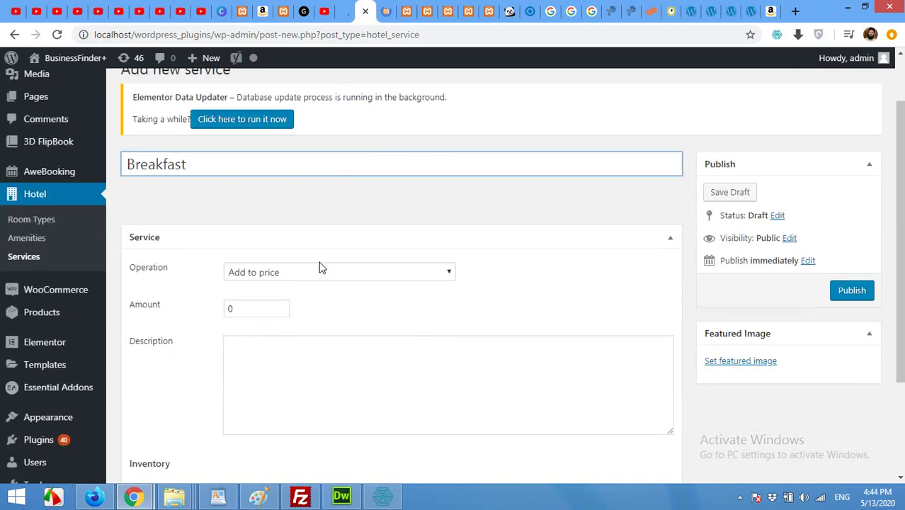
- Make Breakfast add 10 to the price per night and publish it
{"action": "left_click", "coordinate": [309, 273]}
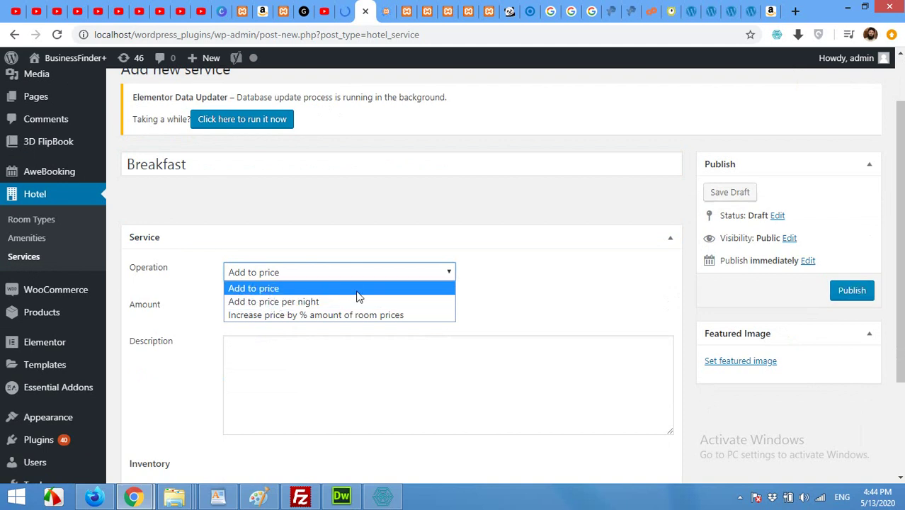
{"action": "left_click", "coordinate": [252, 302]}
{"action": "left_click_drag", "start_coordinate": [258, 308], "coordinate": [226, 308]}
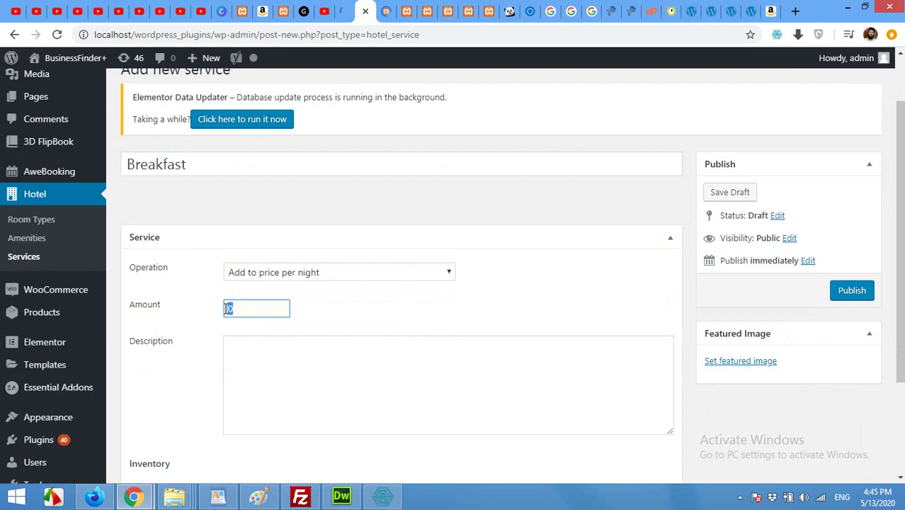
{"action": "type", "text": "10"}
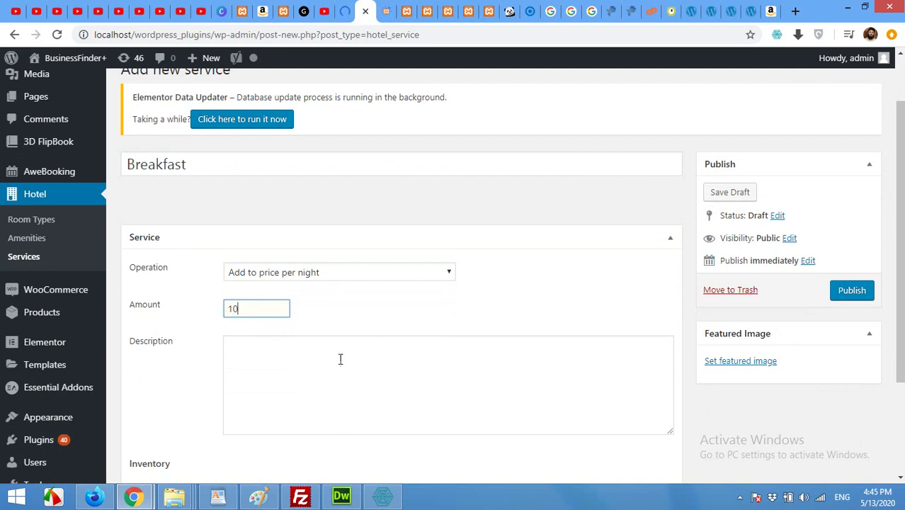
{"action": "scroll", "coordinate": [422, 409], "scroll_direction": "down", "scroll_amount": 3}
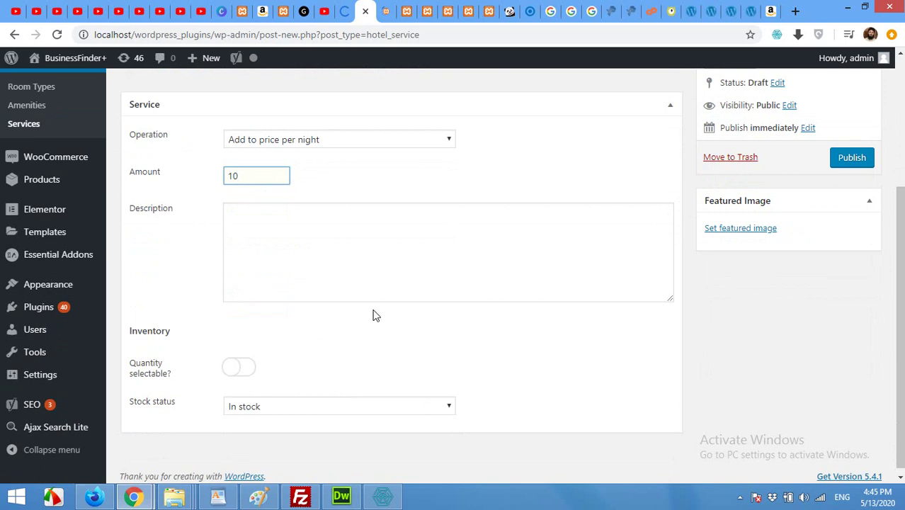
{"action": "scroll", "coordinate": [409, 368], "scroll_direction": "down", "scroll_amount": 1}
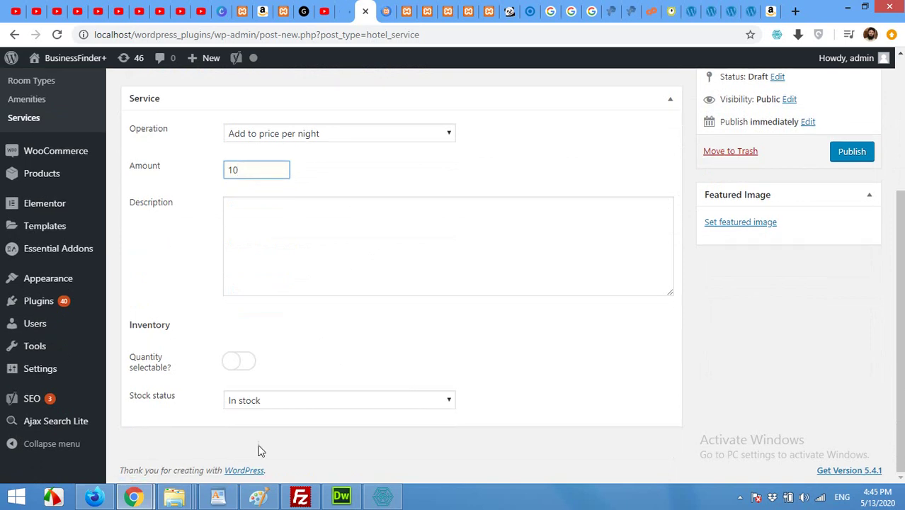
{"action": "scroll", "coordinate": [705, 350], "scroll_direction": "up", "scroll_amount": 3}
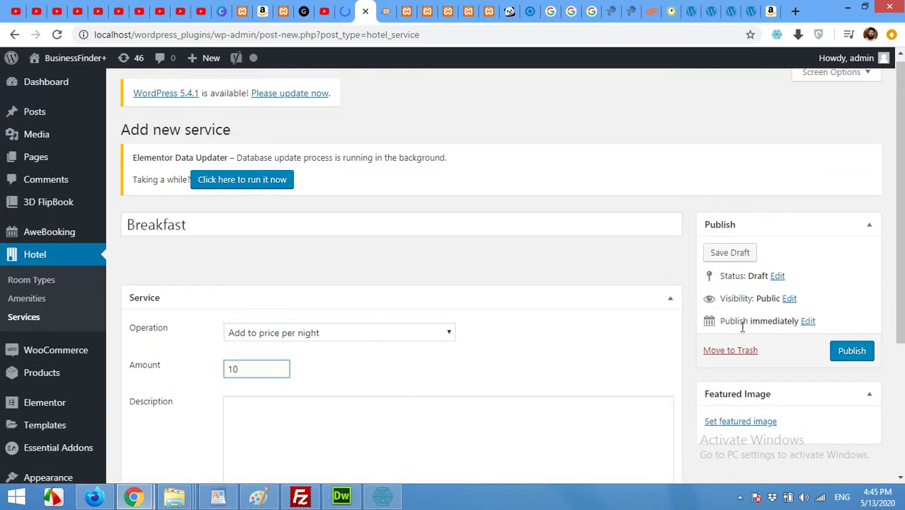
{"action": "left_click", "coordinate": [852, 350]}
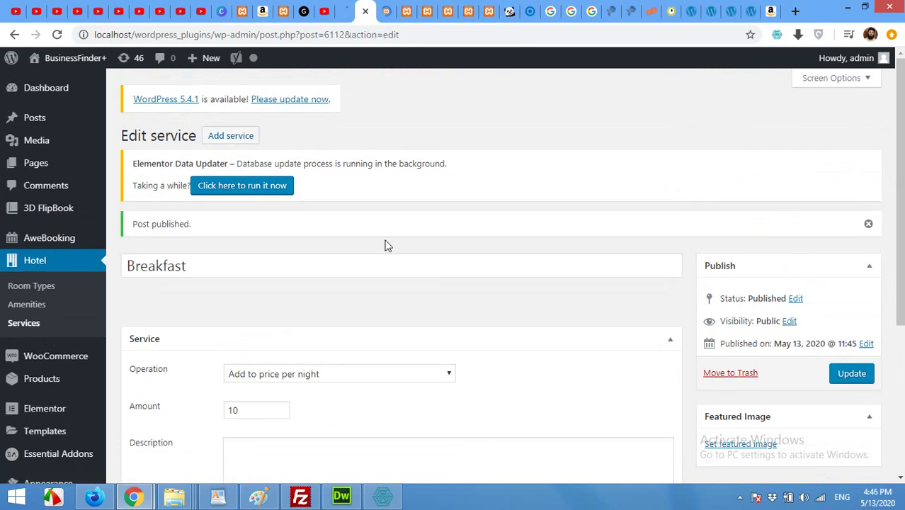
- Publish a new 'Airport Pickup' service with operation Add to price and amount 30
{"action": "left_click", "coordinate": [228, 140]}
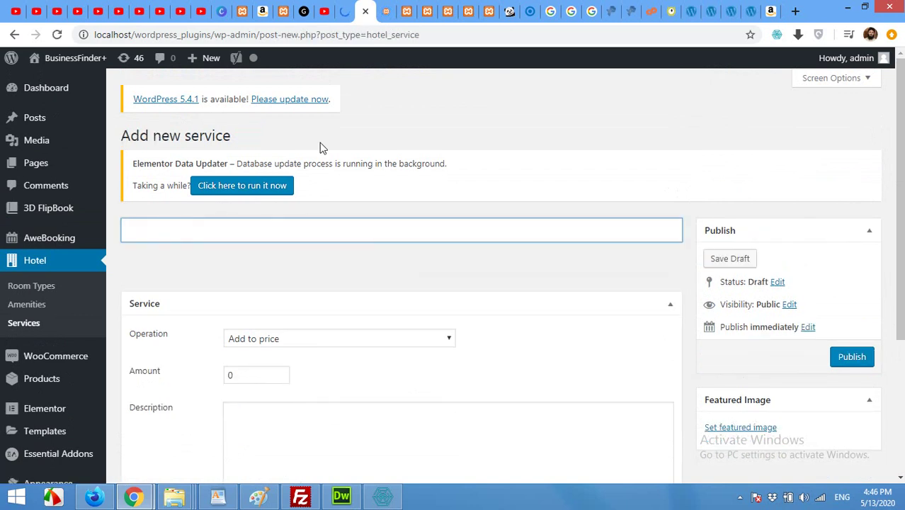
{"action": "type", "text": "Airport Pick"}
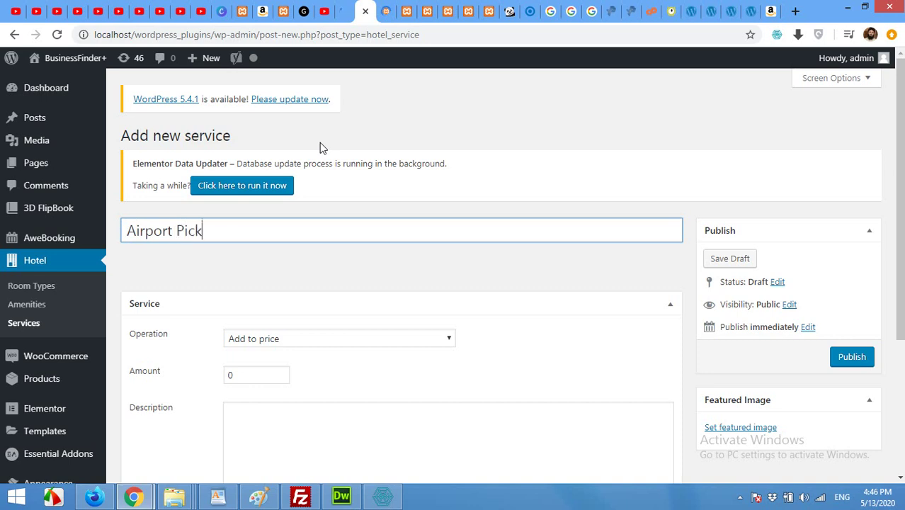
{"action": "type", "text": "up"}
{"action": "left_click", "coordinate": [309, 339]}
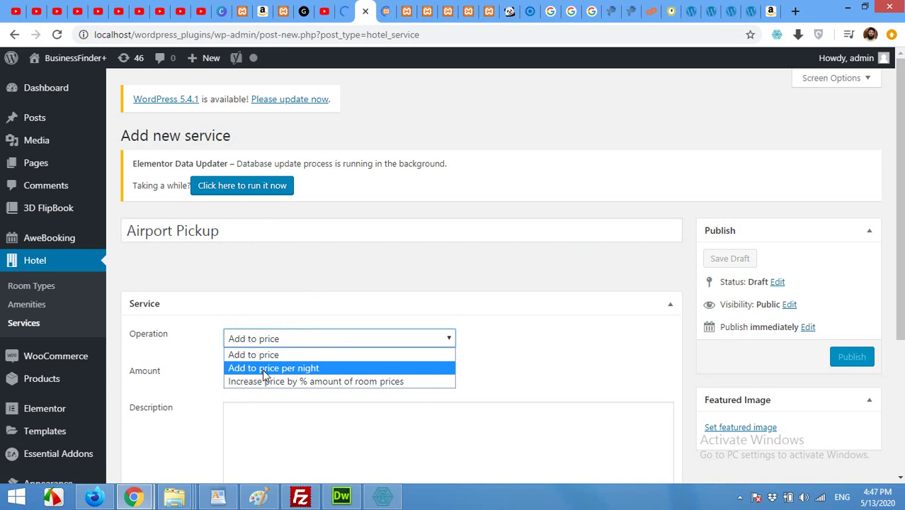
{"action": "left_click", "coordinate": [243, 357]}
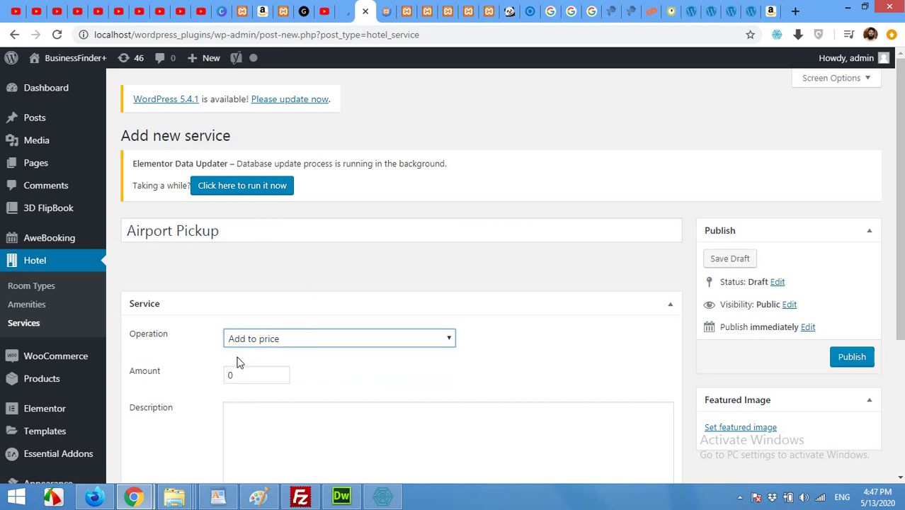
{"action": "double_click", "coordinate": [228, 377]}
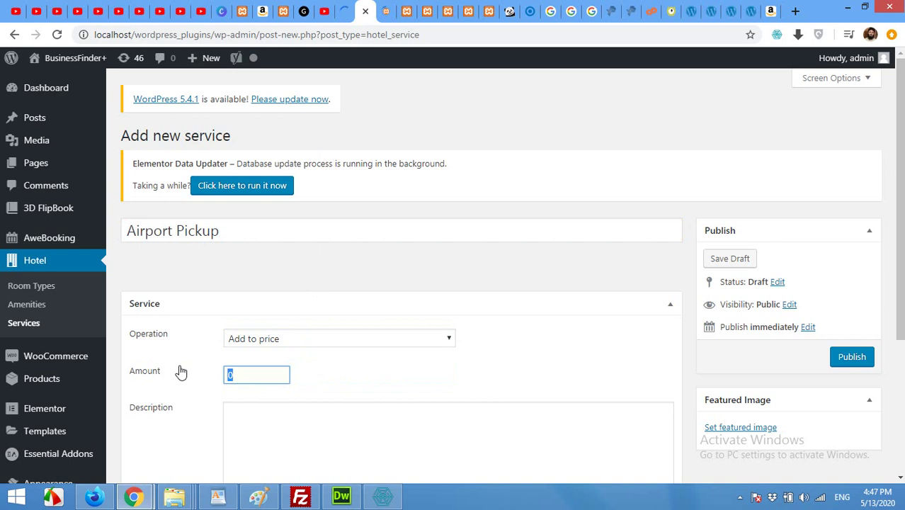
{"action": "type", "text": "30"}
{"action": "scroll", "coordinate": [634, 303], "scroll_direction": "down", "scroll_amount": 1}
{"action": "scroll", "coordinate": [684, 342], "scroll_direction": "up", "scroll_amount": 1}
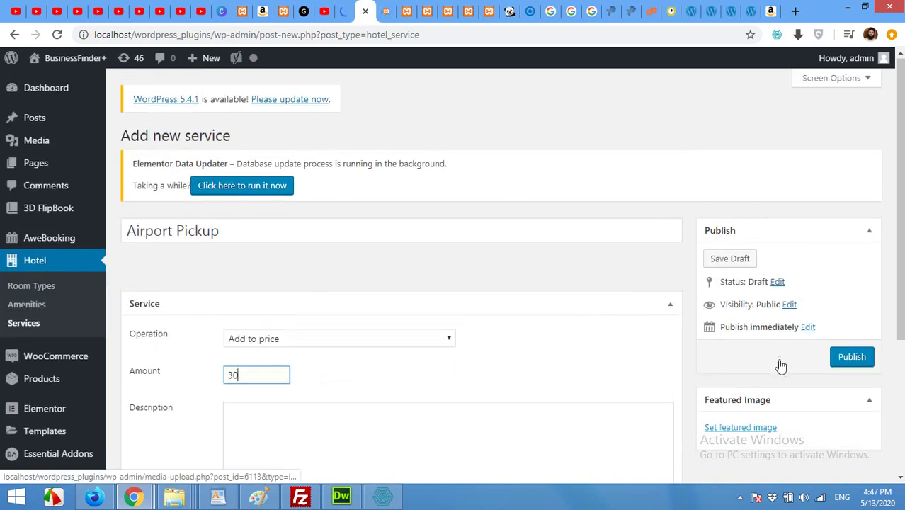
{"action": "left_click", "coordinate": [851, 358]}
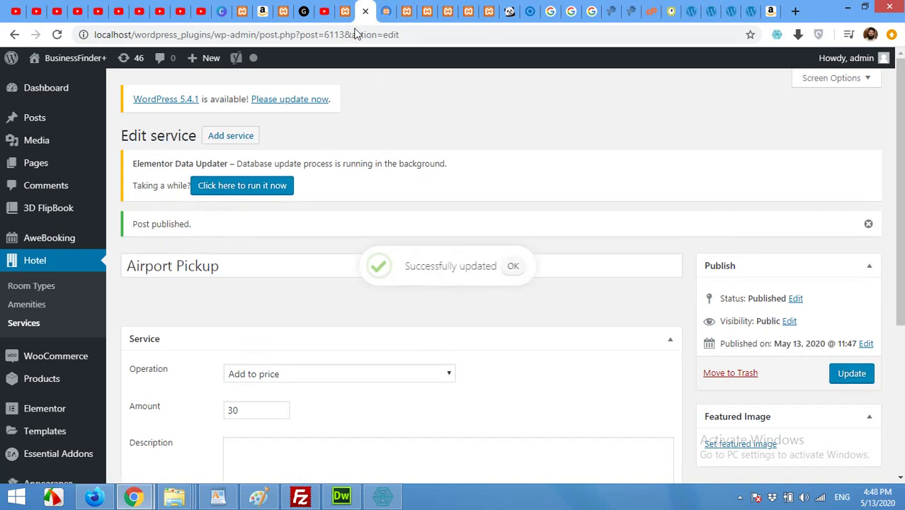
{"action": "left_click", "coordinate": [345, 11]}
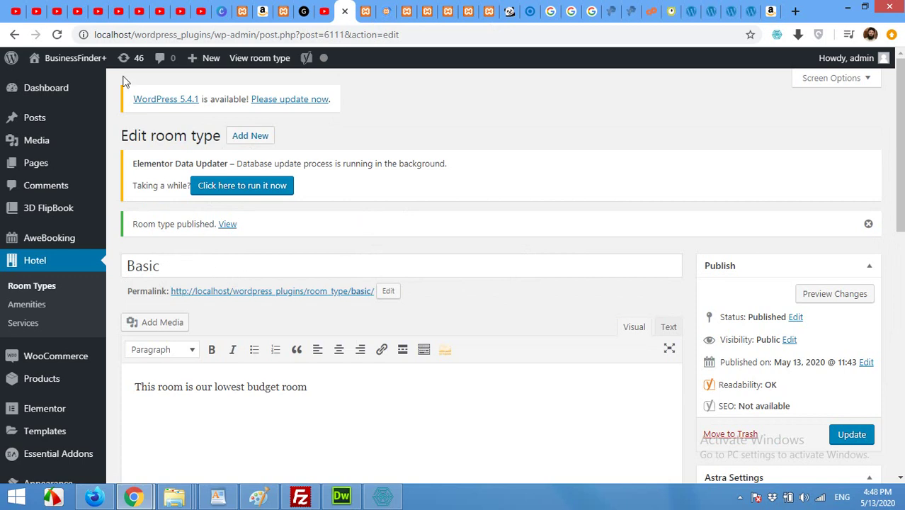
- Reload the Basic room type editor and bring up its Pricing details
{"action": "left_click", "coordinate": [59, 34]}
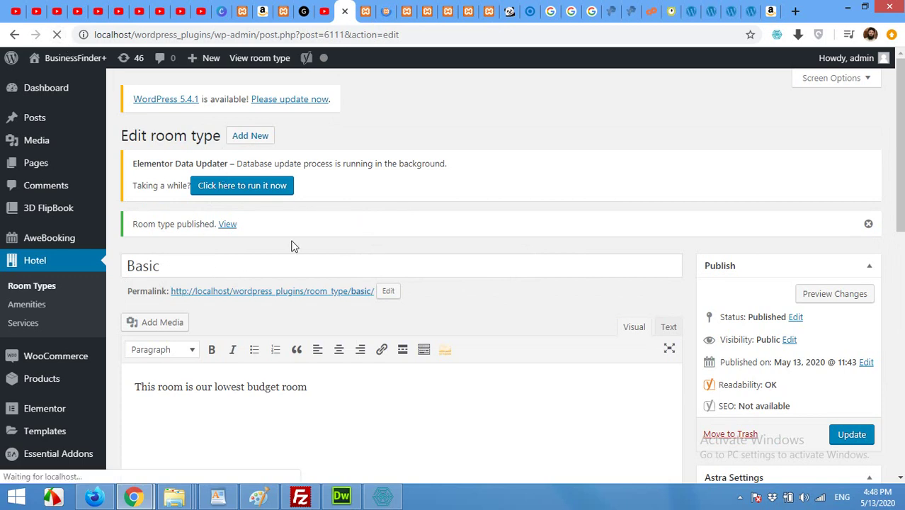
{"action": "scroll", "coordinate": [484, 284], "scroll_direction": "down", "scroll_amount": 6}
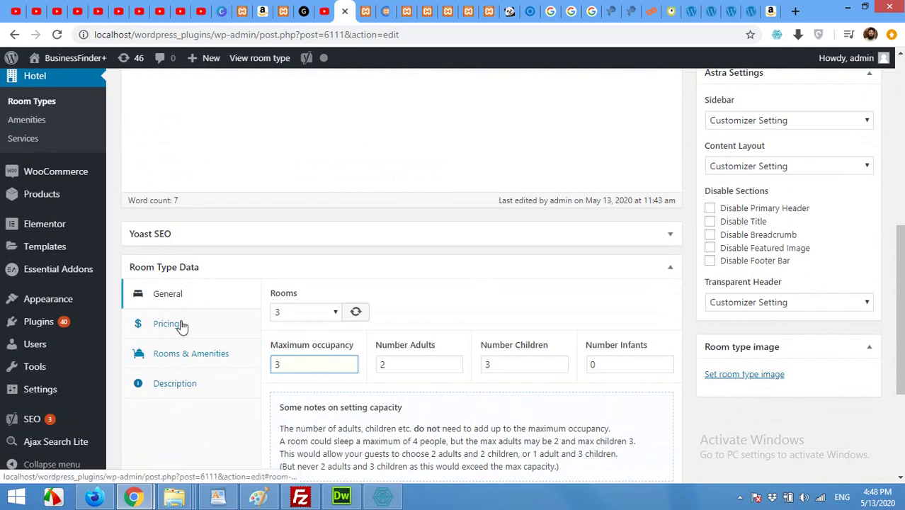
{"action": "left_click", "coordinate": [181, 359]}
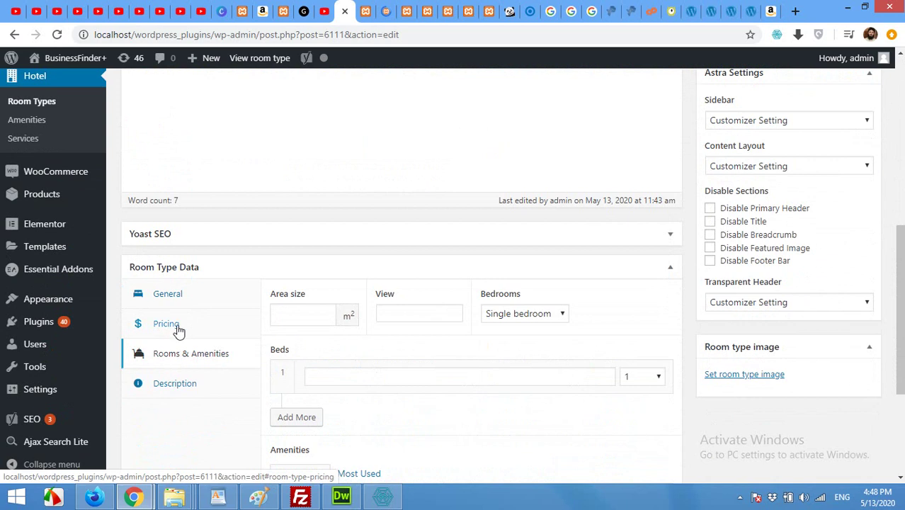
{"action": "left_click", "coordinate": [181, 324]}
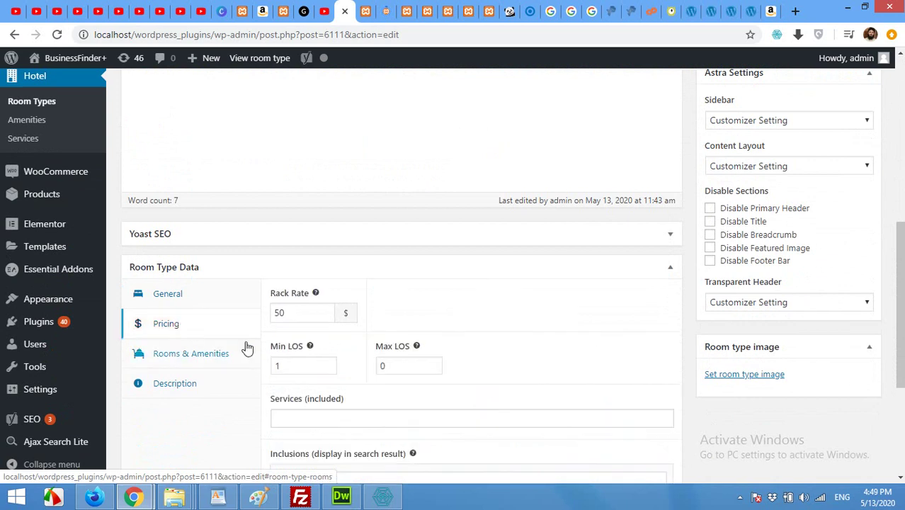
{"action": "scroll", "coordinate": [245, 342], "scroll_direction": "down", "scroll_amount": 1}
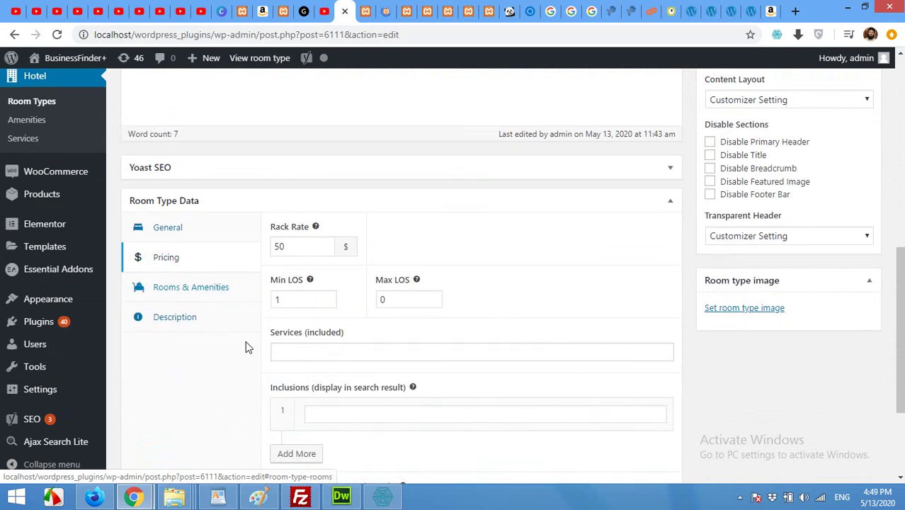
- Try Breakfast as an included service, leave that field empty, and show Rooms & Amenities
{"action": "left_click", "coordinate": [310, 350]}
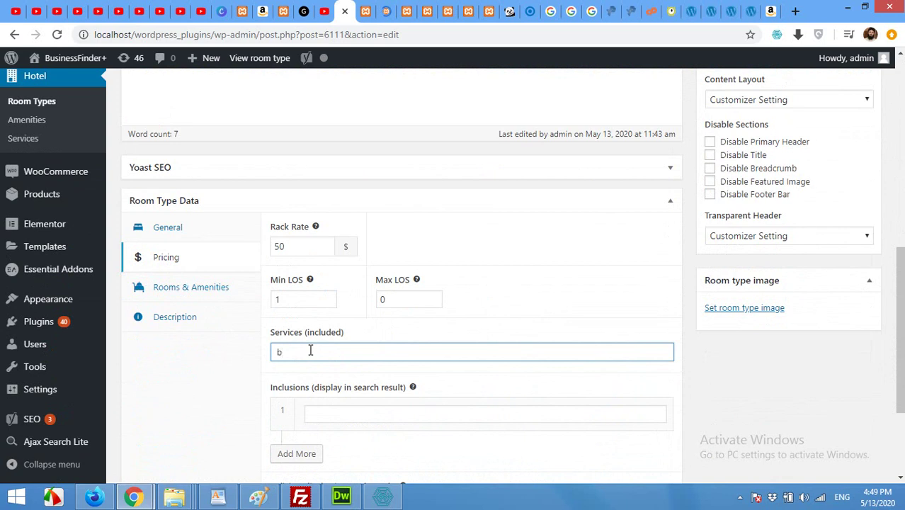
{"action": "type", "text": "breakfas"}
{"action": "key", "text": "BackSpace"}
{"action": "key", "text": "BackSpace"}
{"action": "key", "text": "BackSpace"}
{"action": "key", "text": "BackSpace"}
{"action": "key", "text": "BackSpace"}
{"action": "key", "text": "BackSpace"}
{"action": "scroll", "coordinate": [320, 342], "scroll_direction": "down", "scroll_amount": 1}
{"action": "scroll", "coordinate": [345, 377], "scroll_direction": "down", "scroll_amount": 1}
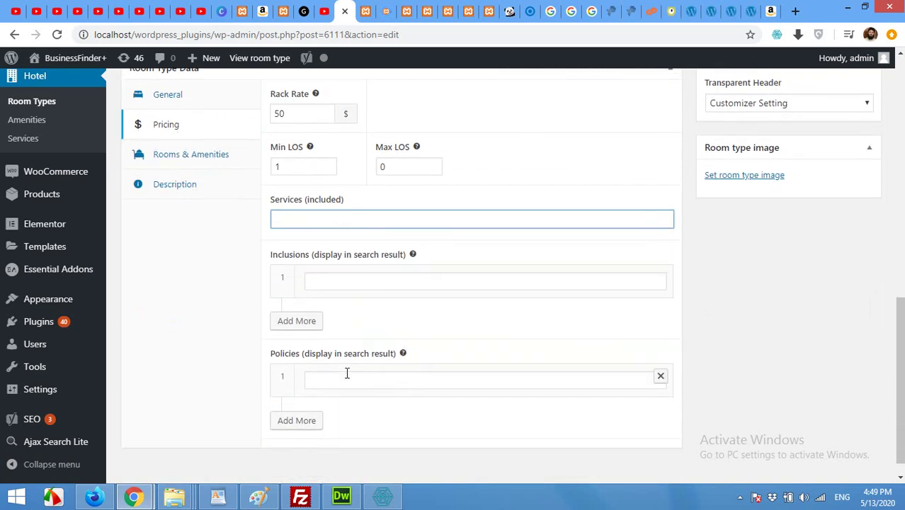
{"action": "scroll", "coordinate": [359, 391], "scroll_direction": "up", "scroll_amount": 2}
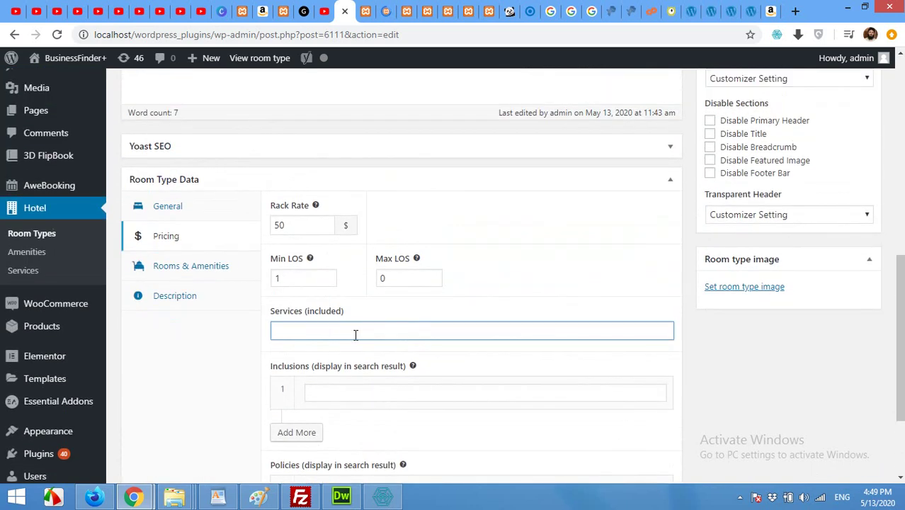
{"action": "type", "text": "Breakfast"}
{"action": "left_click", "coordinate": [319, 259]}
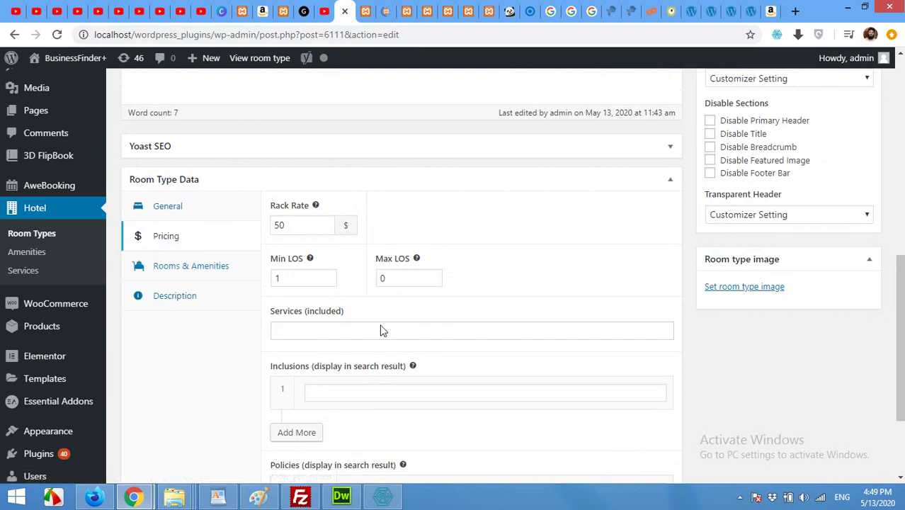
{"action": "left_click", "coordinate": [158, 273]}
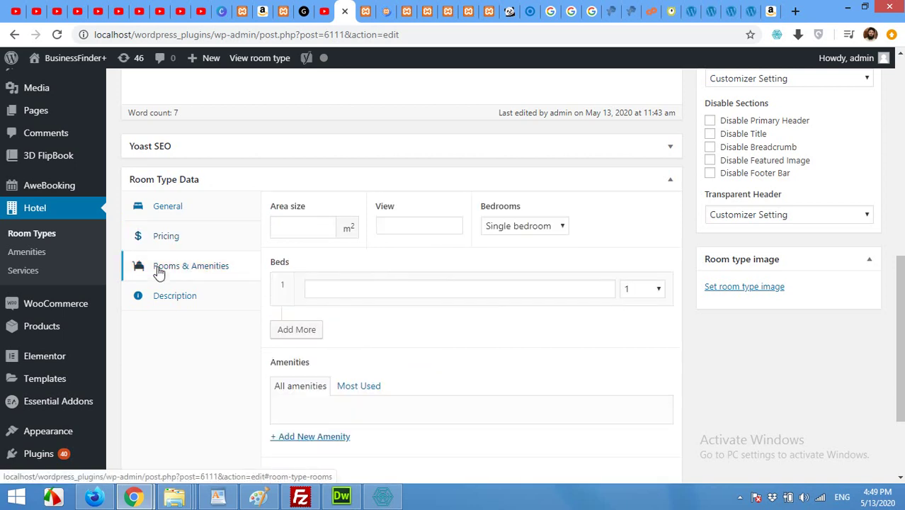
- Keep Single bedroom as the Basic room's bedroom count
{"action": "left_click", "coordinate": [297, 228]}
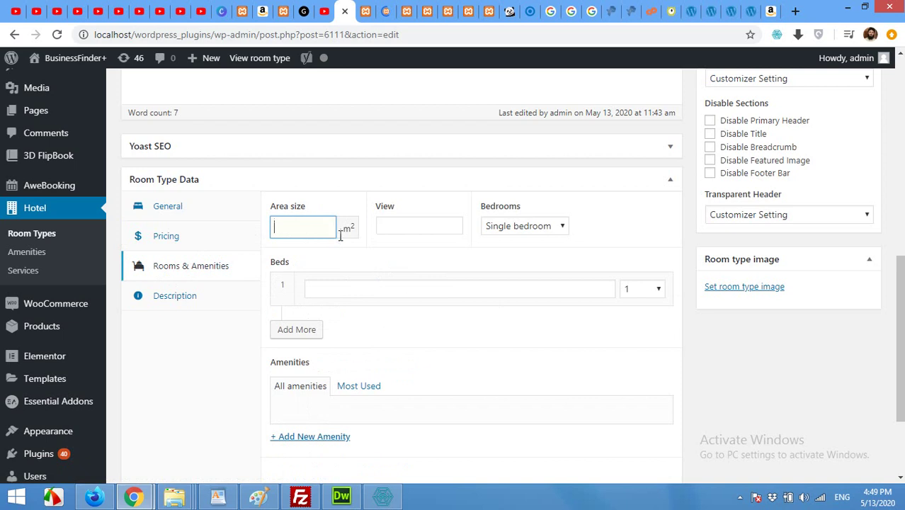
{"action": "left_click", "coordinate": [515, 231]}
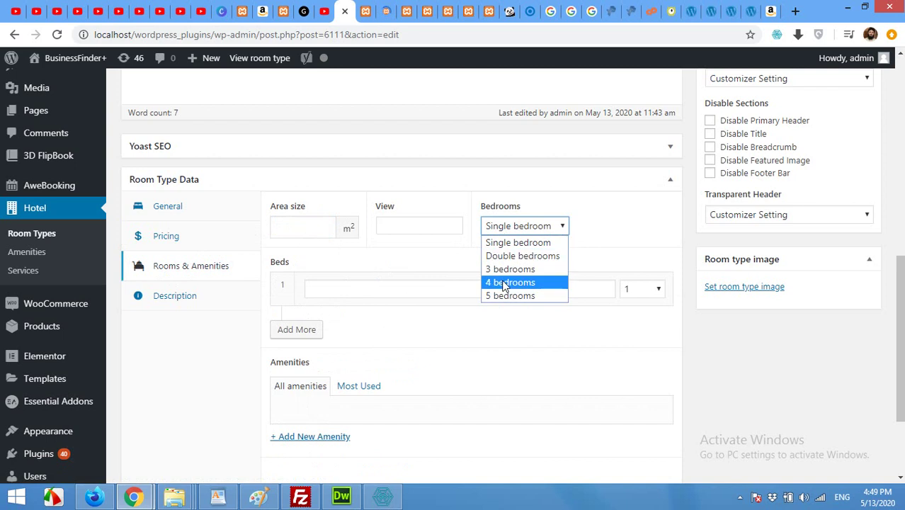
{"action": "left_click", "coordinate": [522, 242]}
- Update the Basic room type, then go to the Elementor editor tab
{"action": "scroll", "coordinate": [365, 277], "scroll_direction": "down", "scroll_amount": 1}
{"action": "scroll", "coordinate": [367, 278], "scroll_direction": "down", "scroll_amount": 1}
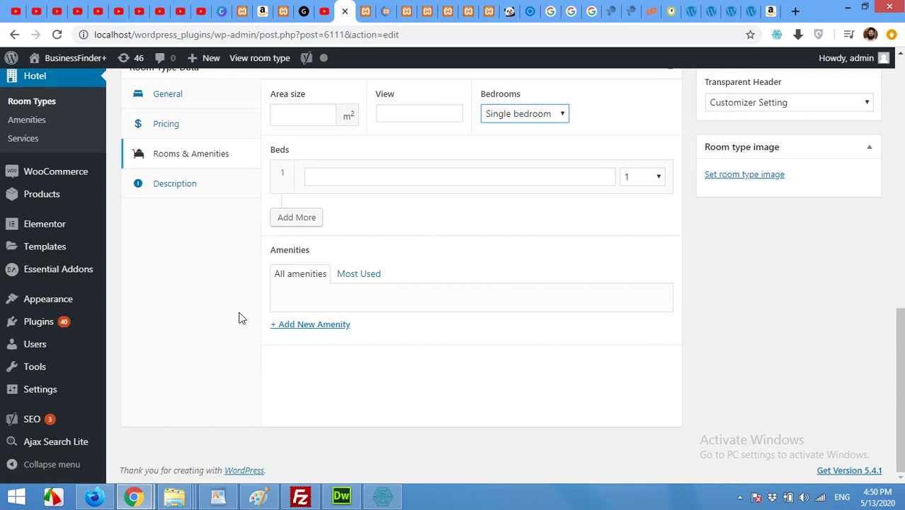
{"action": "scroll", "coordinate": [241, 318], "scroll_direction": "up", "scroll_amount": 9}
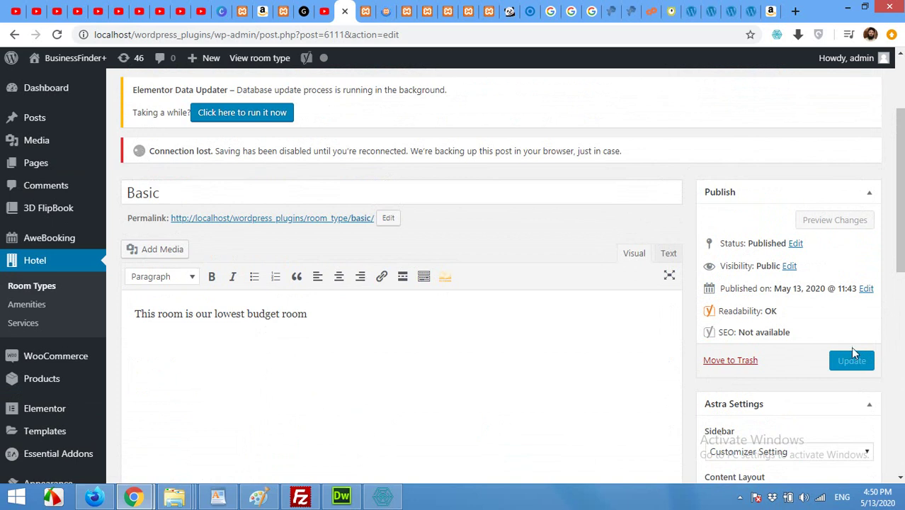
{"action": "left_click", "coordinate": [524, 237]}
{"action": "left_click", "coordinate": [852, 326]}
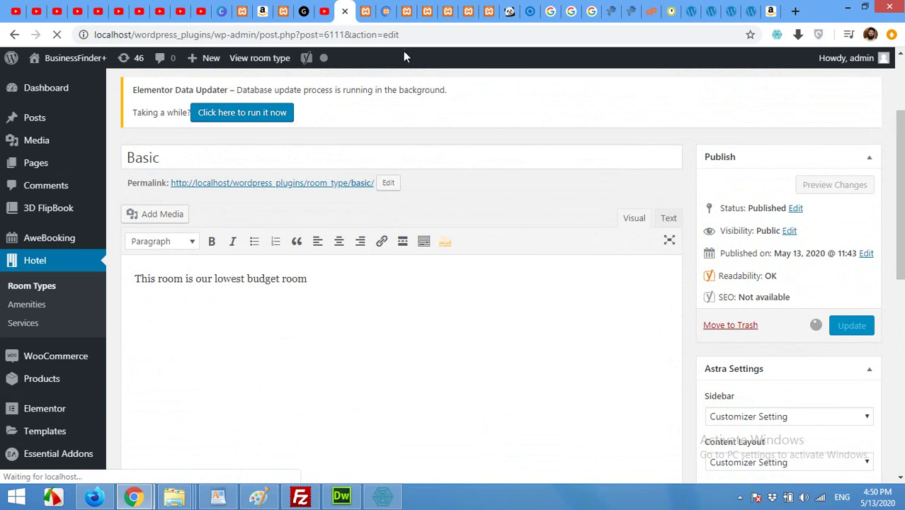
{"action": "left_click", "coordinate": [368, 8]}
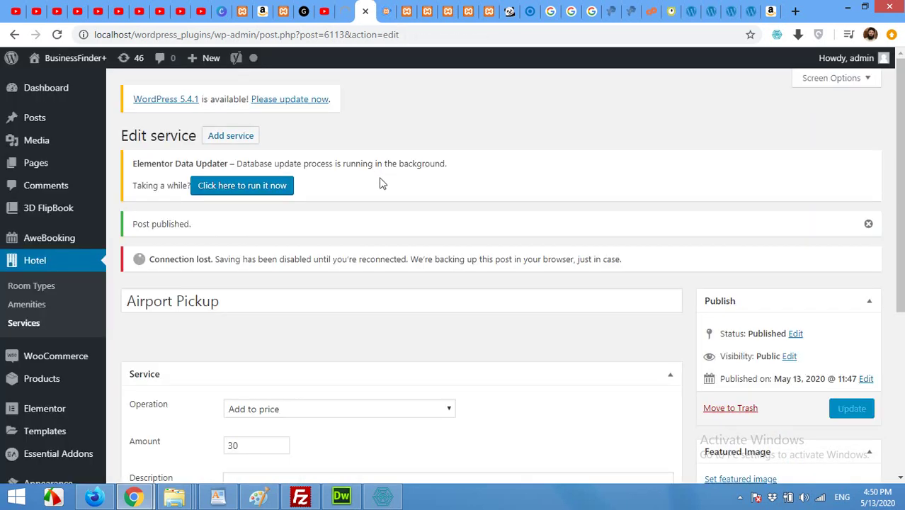
{"action": "left_click", "coordinate": [381, 13]}
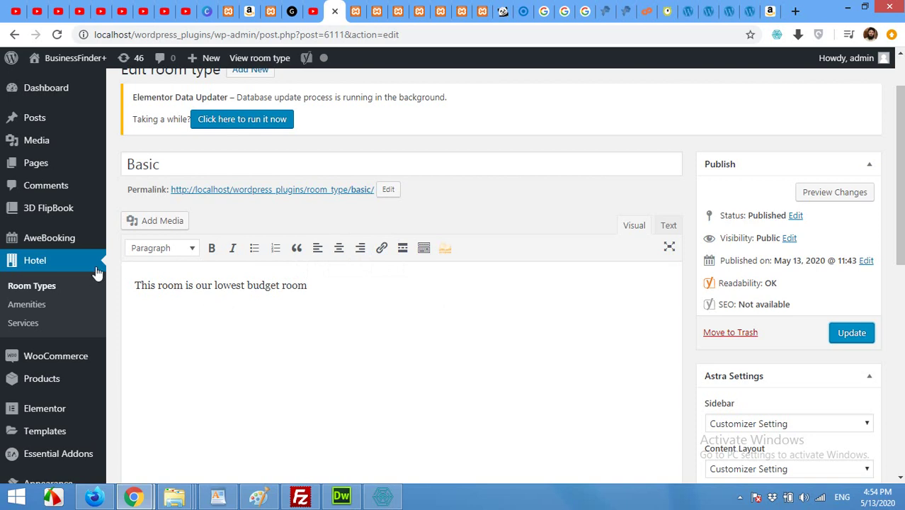
- View the AweBooking Calendar, then the Hotel Room Types list showing Basic
{"action": "mouse_move", "coordinate": [53, 242]}
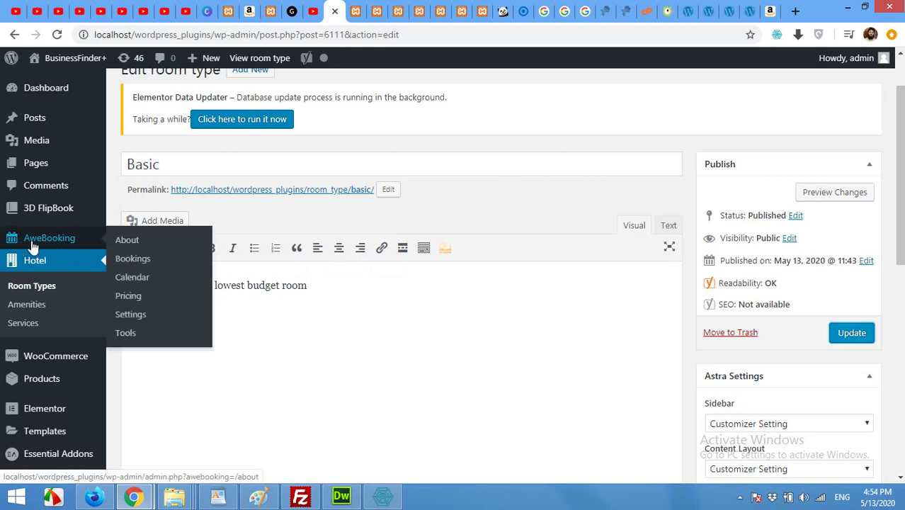
{"action": "left_click", "coordinate": [132, 284]}
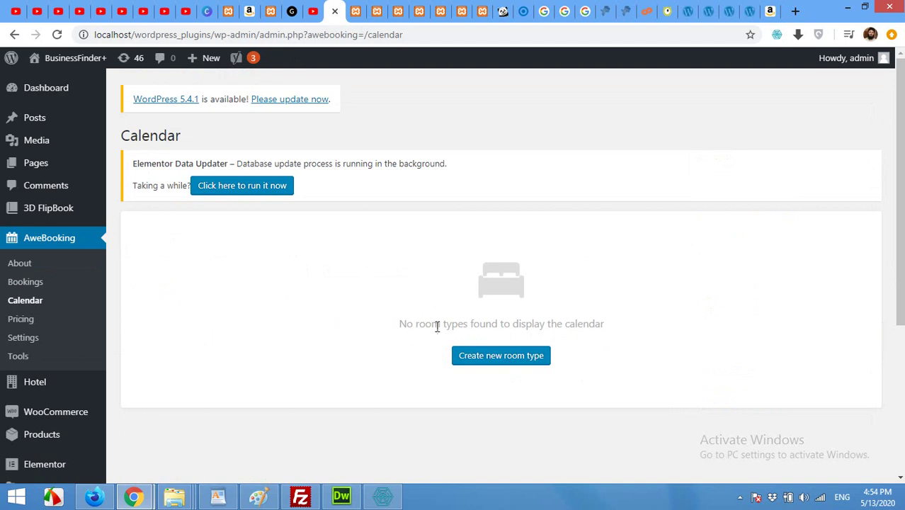
{"action": "scroll", "coordinate": [333, 335], "scroll_direction": "down", "scroll_amount": 1}
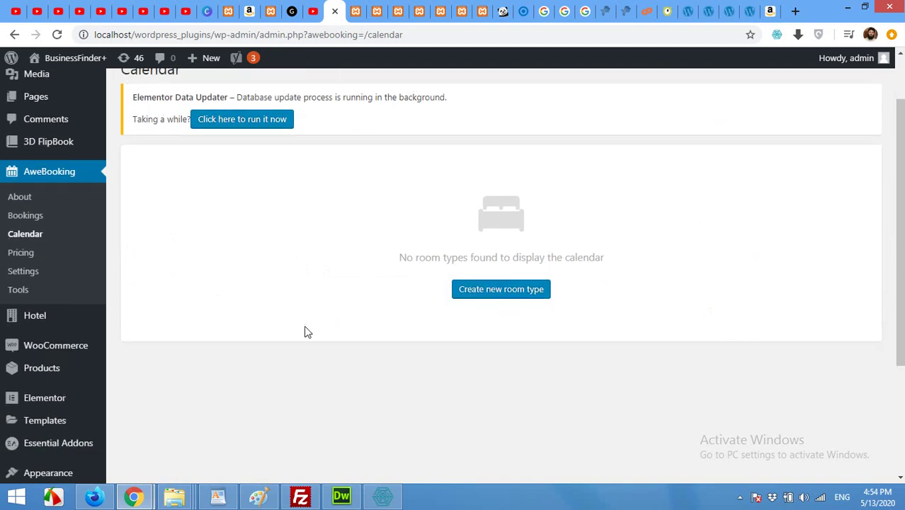
{"action": "mouse_move", "coordinate": [50, 320]}
{"action": "left_click", "coordinate": [131, 320]}
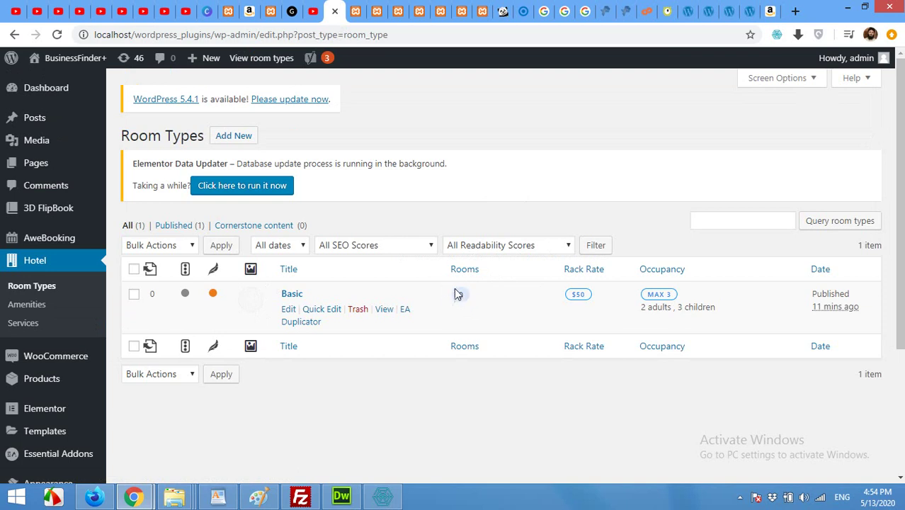
- Generate rooms Basic 1–3 in the Basic room type's data and update it
{"action": "left_click", "coordinate": [288, 311]}
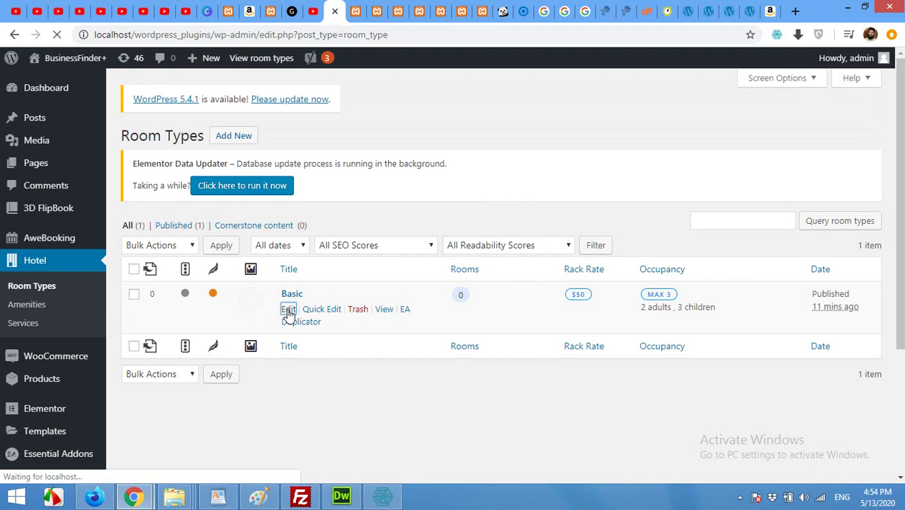
{"action": "scroll", "coordinate": [227, 273], "scroll_direction": "down", "scroll_amount": 5}
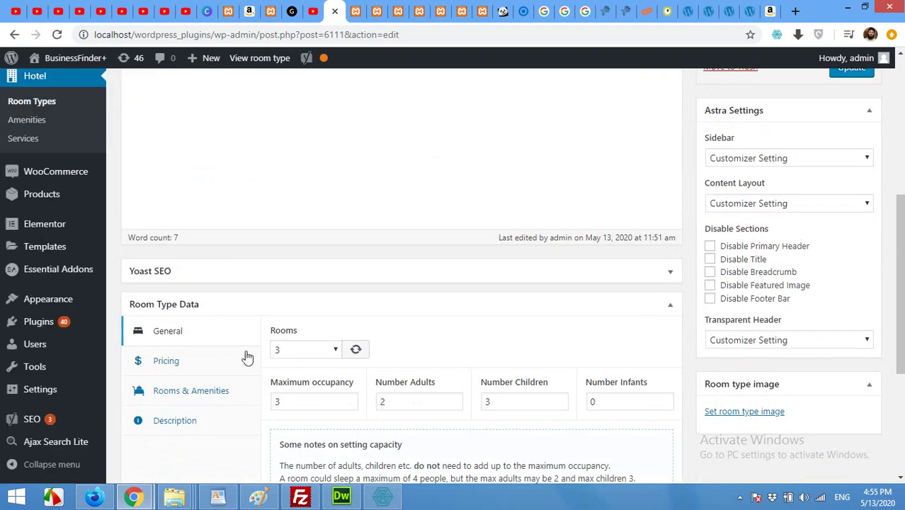
{"action": "scroll", "coordinate": [241, 326], "scroll_direction": "down", "scroll_amount": 2}
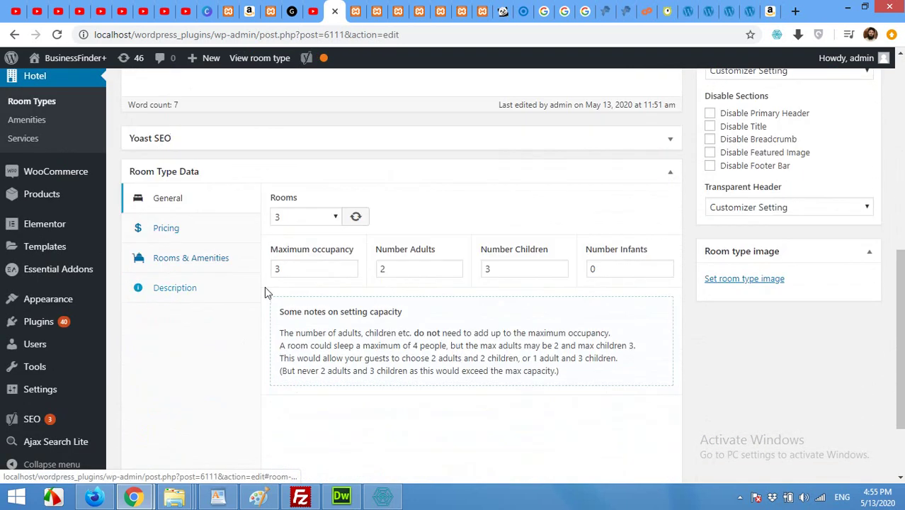
{"action": "left_click", "coordinate": [356, 219]}
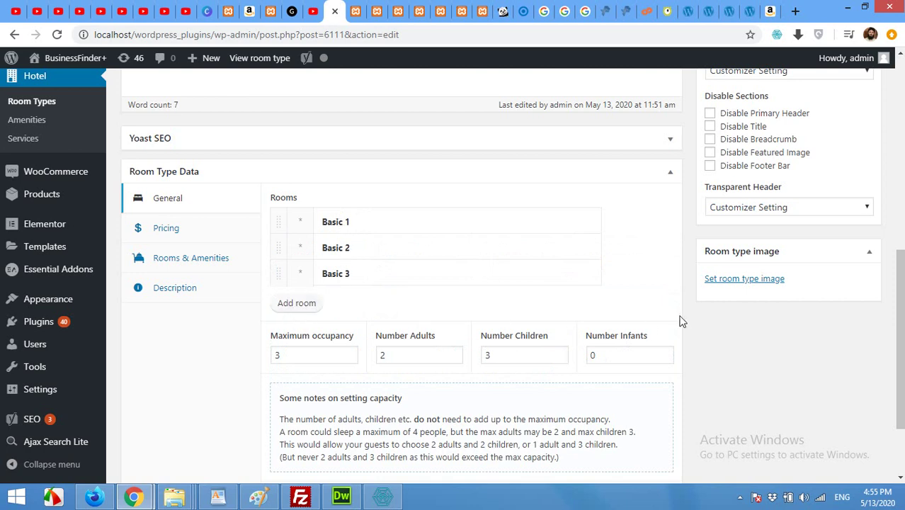
{"action": "scroll", "coordinate": [681, 320], "scroll_direction": "up", "scroll_amount": 2}
{"action": "scroll", "coordinate": [688, 328], "scroll_direction": "up", "scroll_amount": 2}
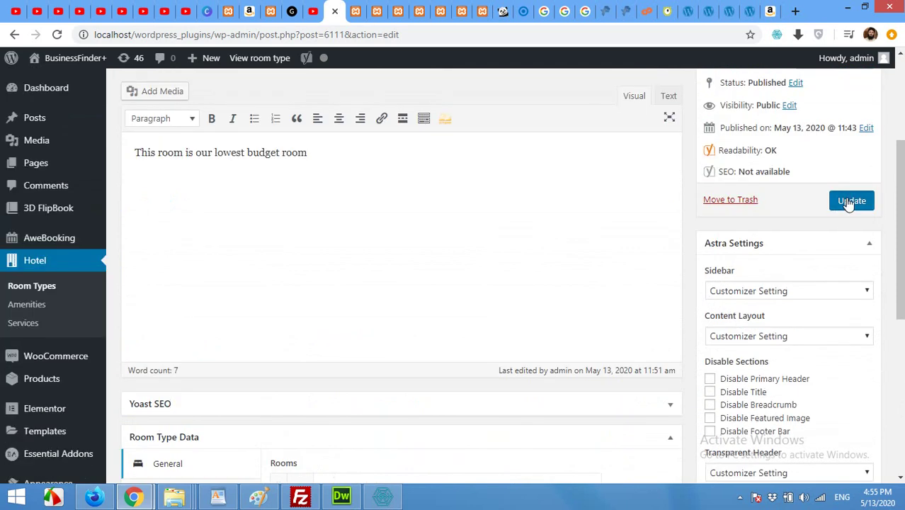
{"action": "left_click", "coordinate": [849, 200]}
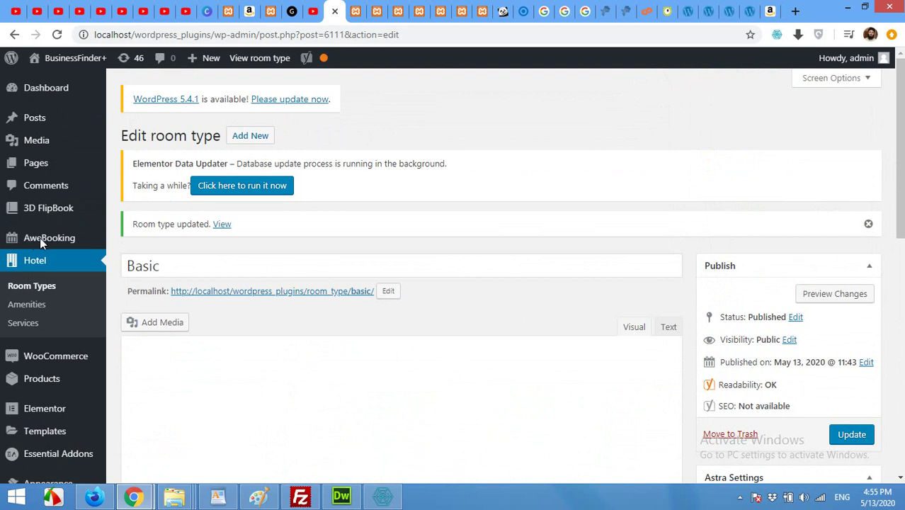
{"action": "mouse_move", "coordinate": [40, 238]}
{"action": "left_click", "coordinate": [129, 278]}
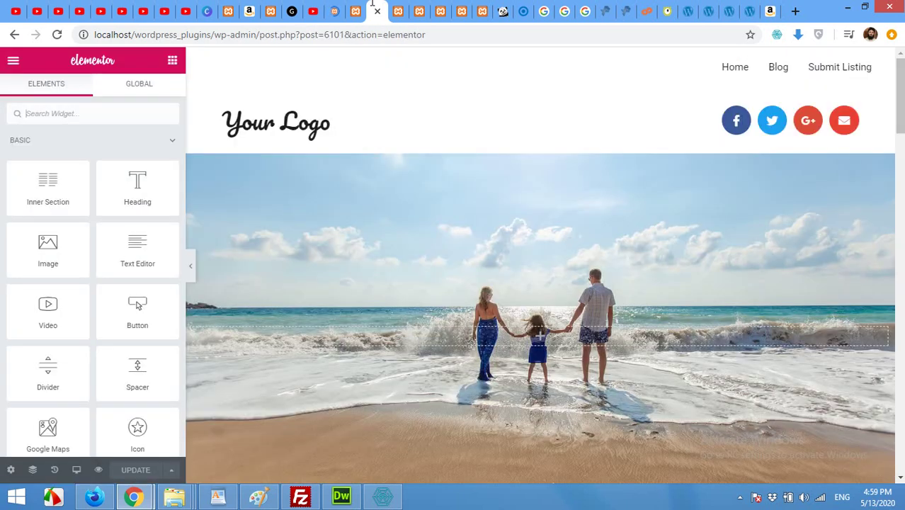
- Find 'awe' in the widget panel and drop AweBooking: Check Availability onto the beach hero
{"action": "mouse_move", "coordinate": [493, 204]}
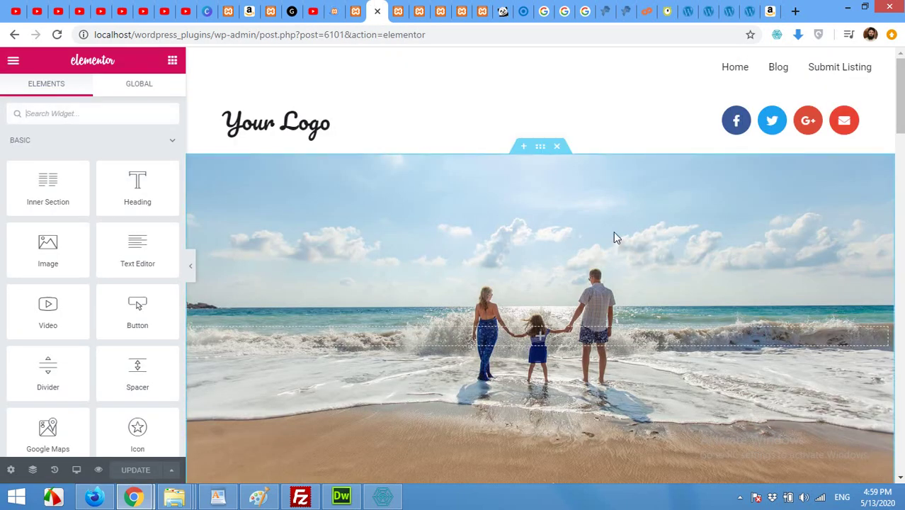
{"action": "scroll", "coordinate": [613, 234], "scroll_direction": "down", "scroll_amount": 2}
{"action": "scroll", "coordinate": [566, 283], "scroll_direction": "up", "scroll_amount": 2}
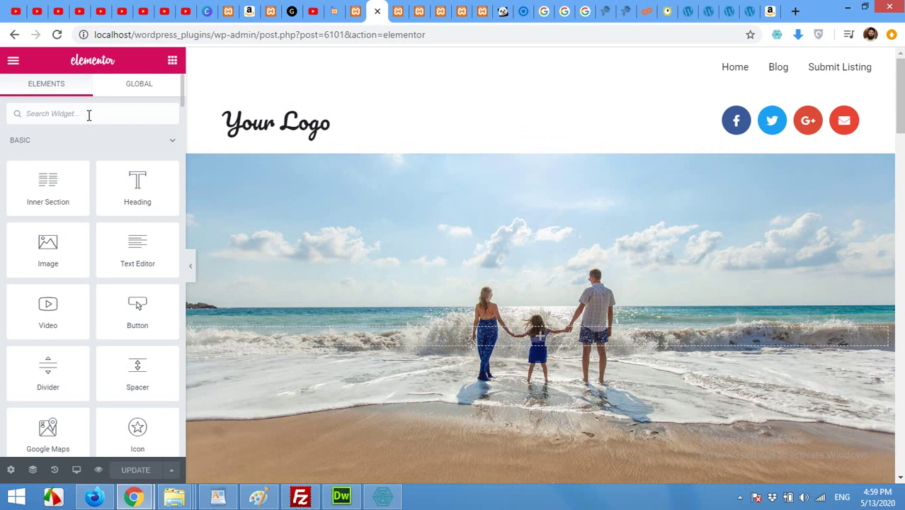
{"action": "left_click", "coordinate": [89, 114]}
{"action": "type", "text": "awe"}
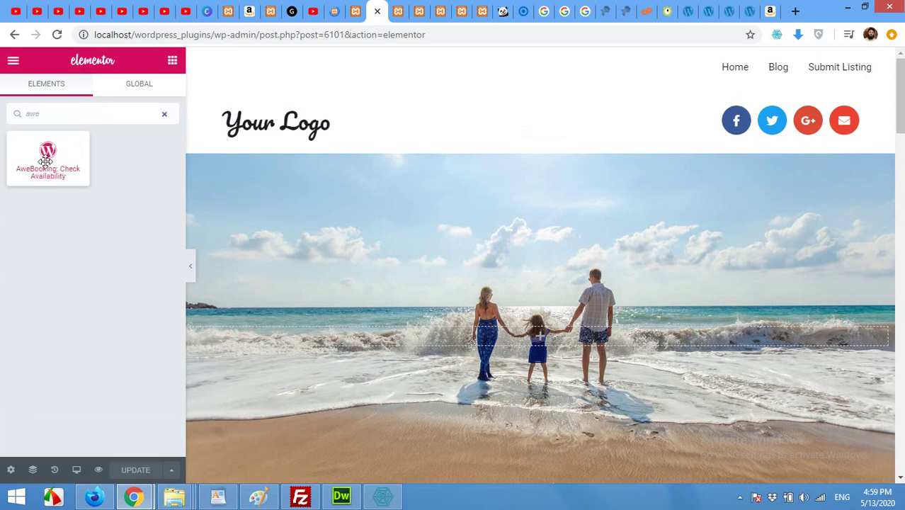
{"action": "left_click_drag", "start_coordinate": [46, 154], "coordinate": [538, 338]}
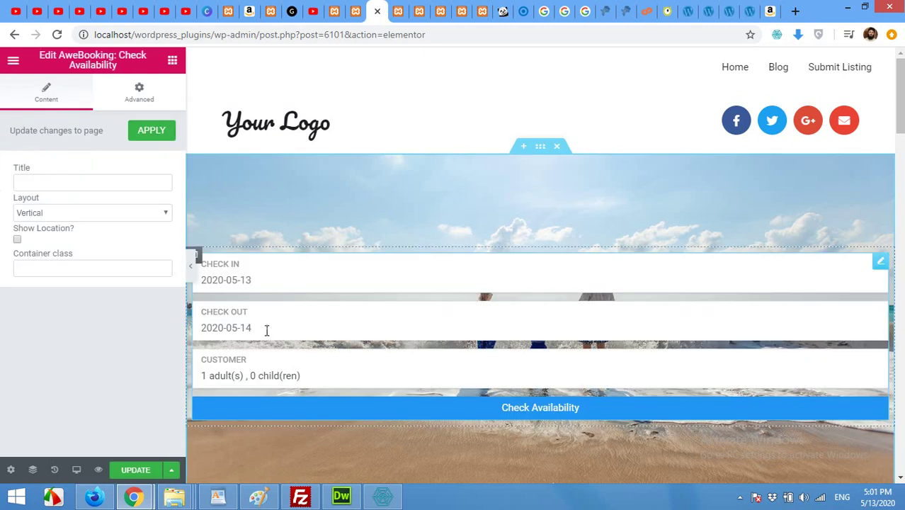
- Widen the panel, duplicate the hero column, and drag the availability form into the right column
{"action": "left_click_drag", "start_coordinate": [185, 327], "coordinate": [226, 327]}
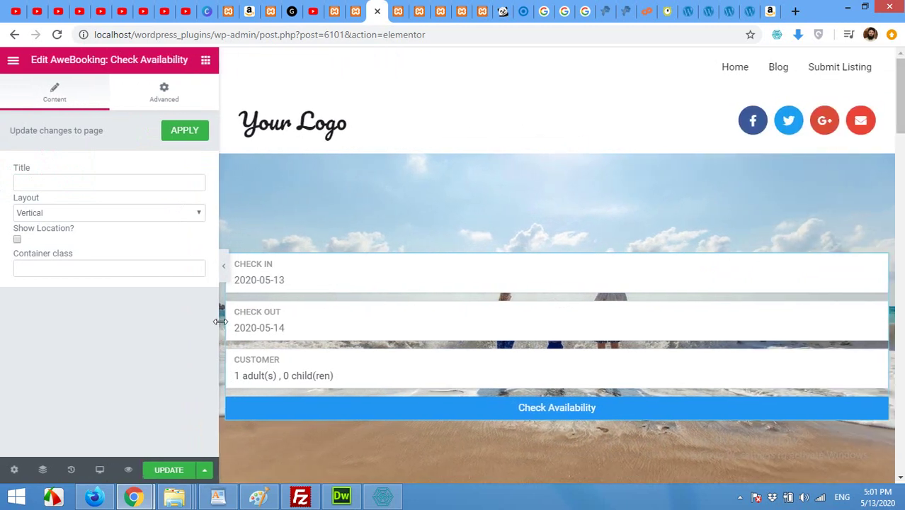
{"action": "right_click", "coordinate": [231, 259]}
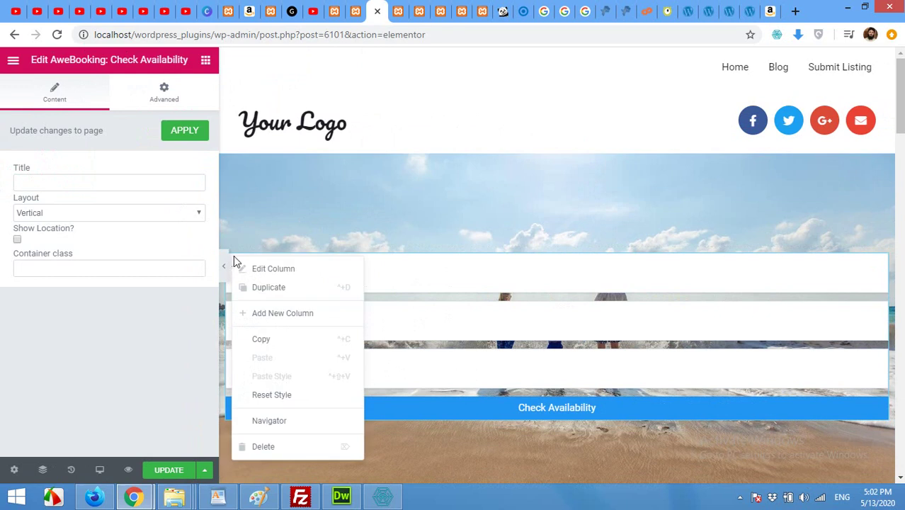
{"action": "left_click", "coordinate": [264, 288]}
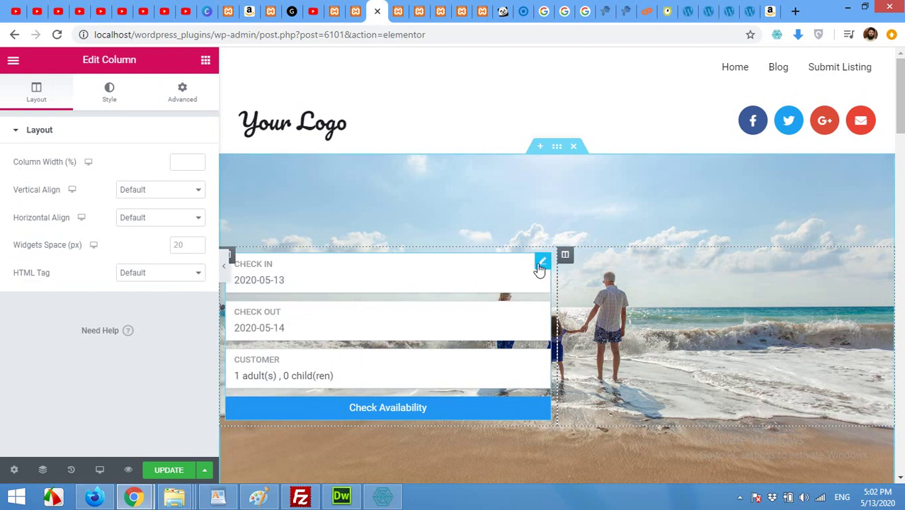
{"action": "left_click_drag", "start_coordinate": [540, 268], "coordinate": [657, 321]}
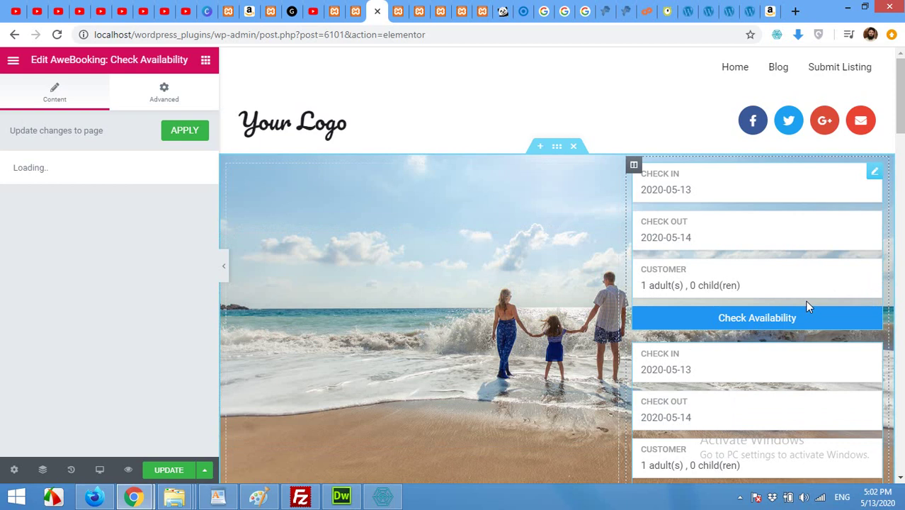
- Delete the duplicate form, retitle the remaining widget 'Room Booking', and update the page
{"action": "right_click", "coordinate": [873, 176]}
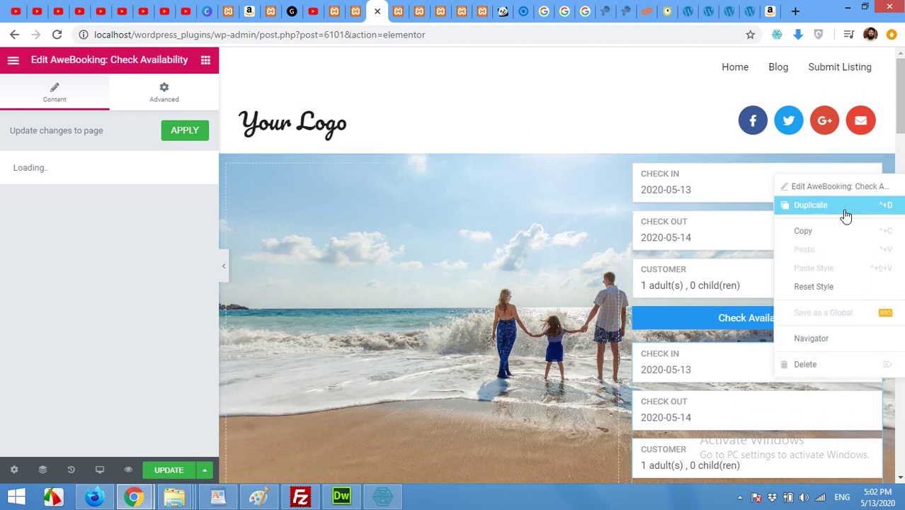
{"action": "left_click", "coordinate": [815, 365]}
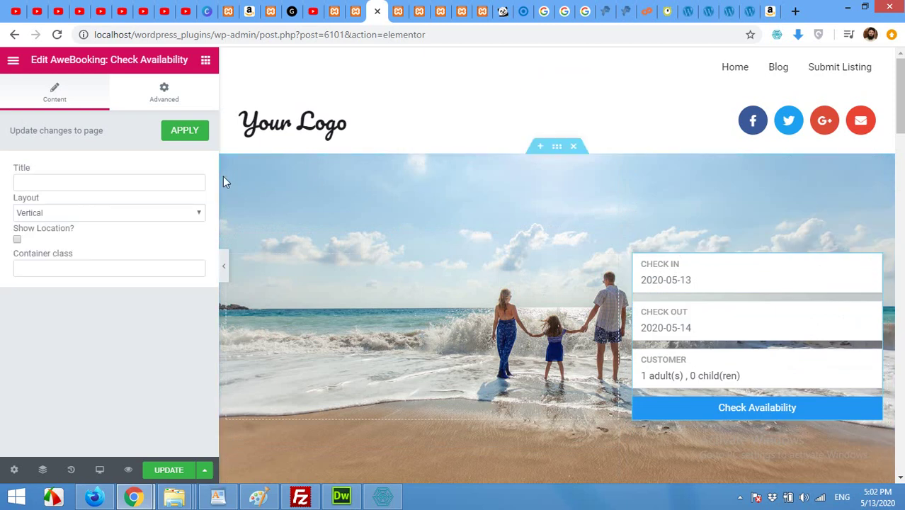
{"action": "left_click", "coordinate": [182, 181]}
{"action": "type", "text": "Check "}
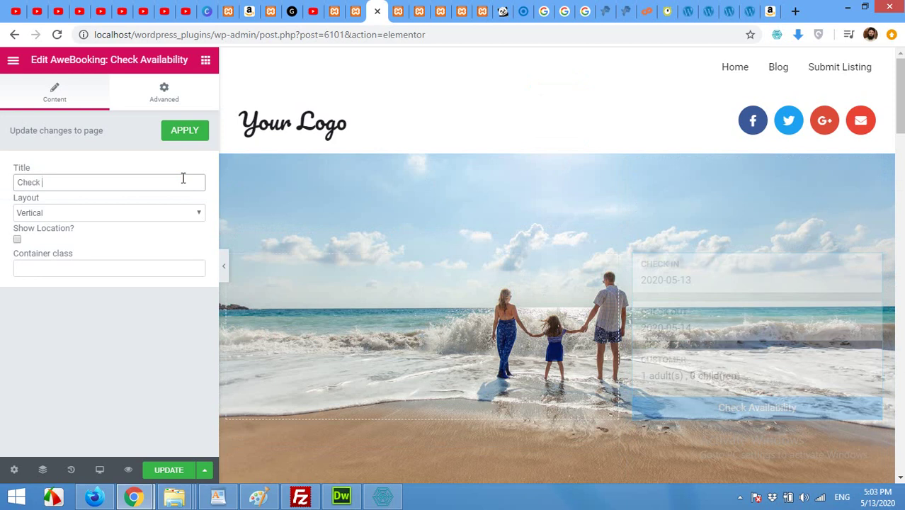
{"action": "type", "text": "Avai"}
{"action": "key", "text": "BackSpace"}
{"action": "key", "text": "BackSpace"}
{"action": "key", "text": "BackSpace"}
{"action": "key", "text": "BackSpace"}
{"action": "key", "text": "BackSpace"}
{"action": "key", "text": "BackSpace"}
{"action": "key", "text": "BackSpace"}
{"action": "key", "text": "BackSpace"}
{"action": "key", "text": "BackSpace"}
{"action": "key", "text": "BackSpace"}
{"action": "type", "text": "Booking"}
{"action": "key", "text": "BackSpace"}
{"action": "key", "text": "BackSpace"}
{"action": "key", "text": "BackSpace"}
{"action": "key", "text": "BackSpace"}
{"action": "key", "text": "BackSpace"}
{"action": "type", "text": "ooking"}
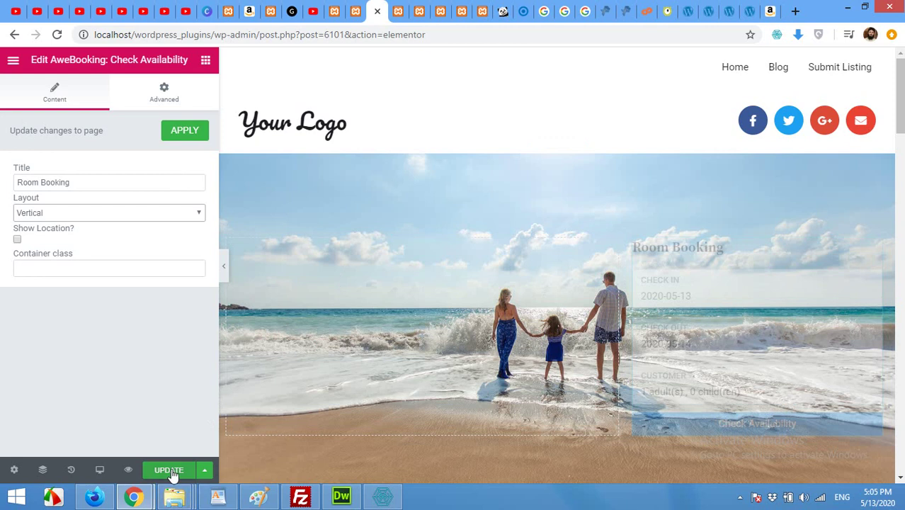
{"action": "left_click", "coordinate": [171, 471]}
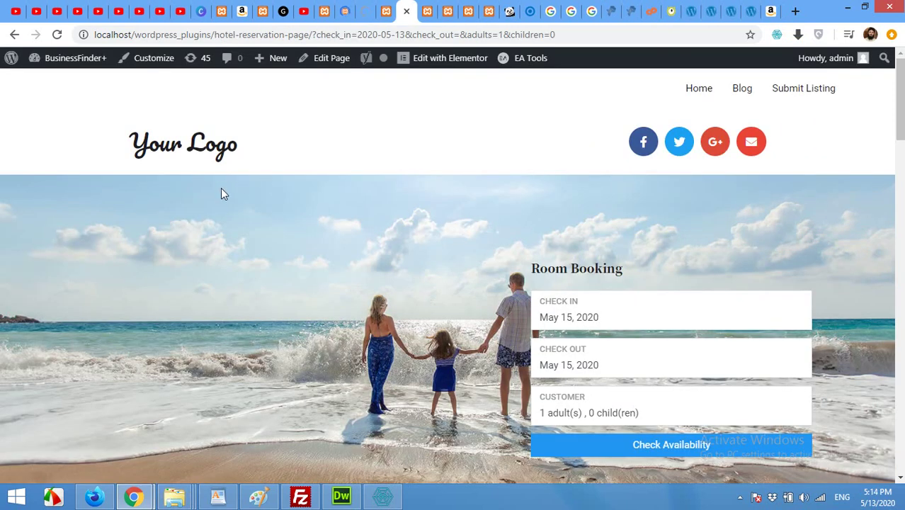
{"action": "scroll", "coordinate": [310, 240], "scroll_direction": "down", "scroll_amount": 1}
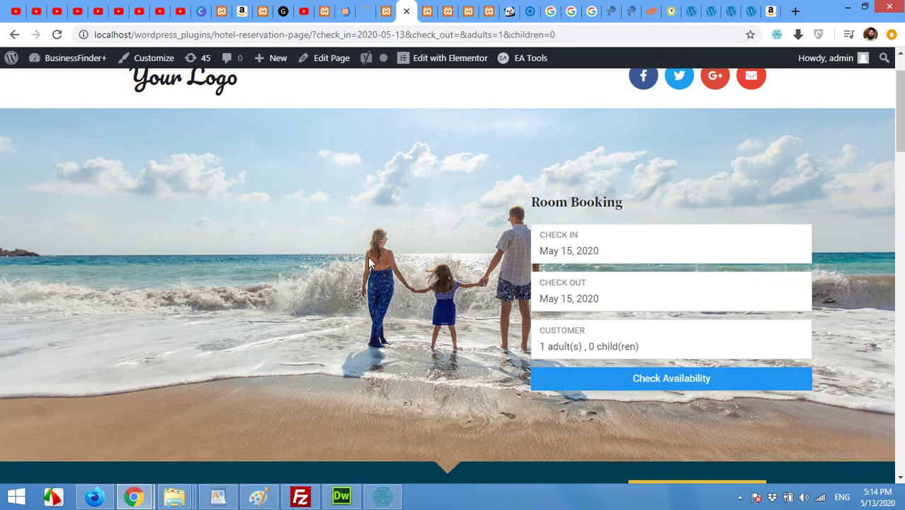
- Pick 13 May check-in and 15 May check-out in the Room Booking form
{"action": "left_click", "coordinate": [577, 256]}
{"action": "left_click", "coordinate": [595, 377]}
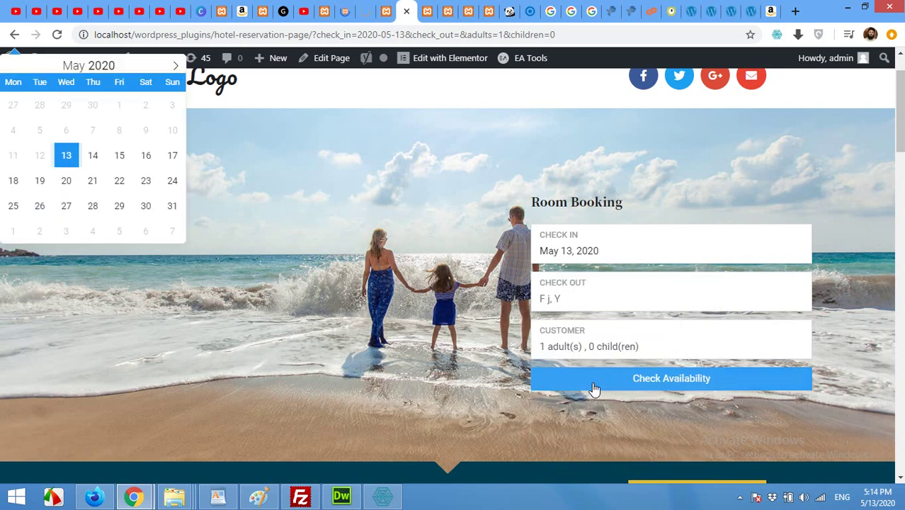
{"action": "left_click", "coordinate": [570, 301]}
{"action": "left_click", "coordinate": [651, 430]}
- Re-pick 13–15 May, run Check Availability, and go to the admin dashboard tab
{"action": "left_click", "coordinate": [595, 253]}
{"action": "left_click", "coordinate": [597, 379]}
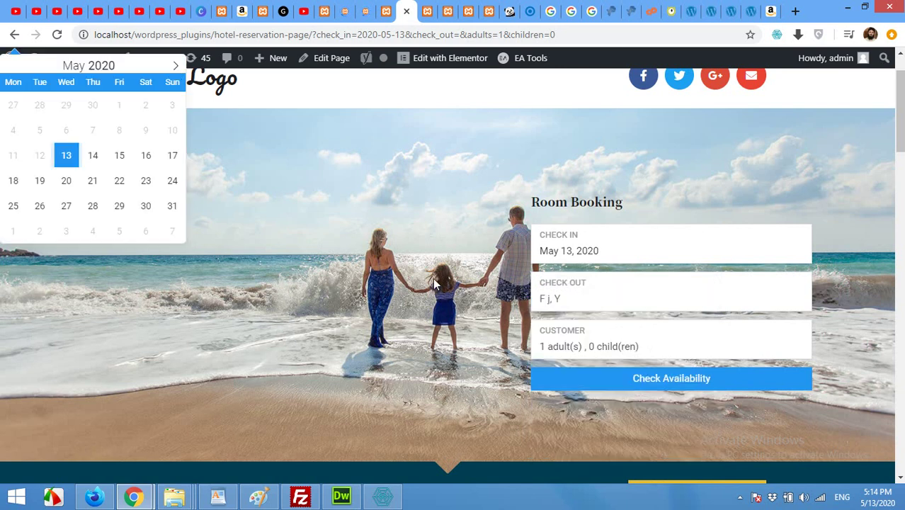
{"action": "left_click", "coordinate": [577, 293]}
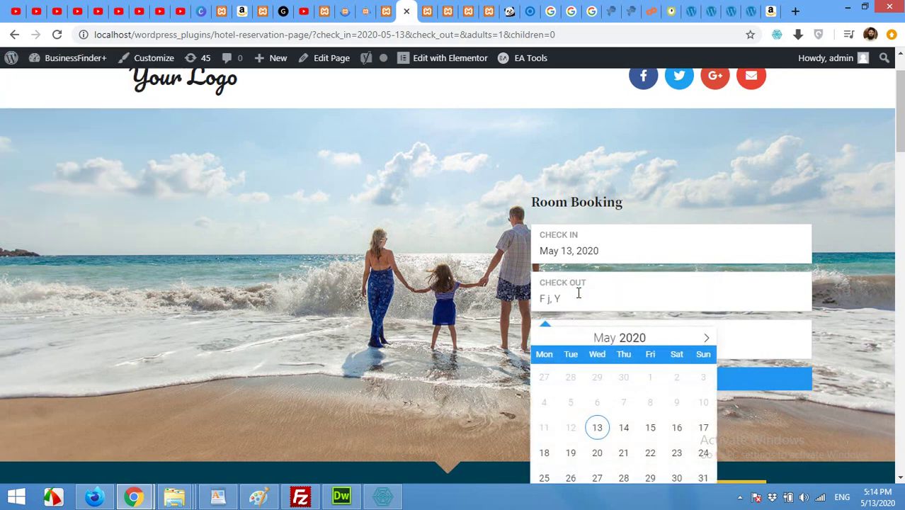
{"action": "left_click", "coordinate": [648, 431]}
{"action": "left_click", "coordinate": [648, 431]}
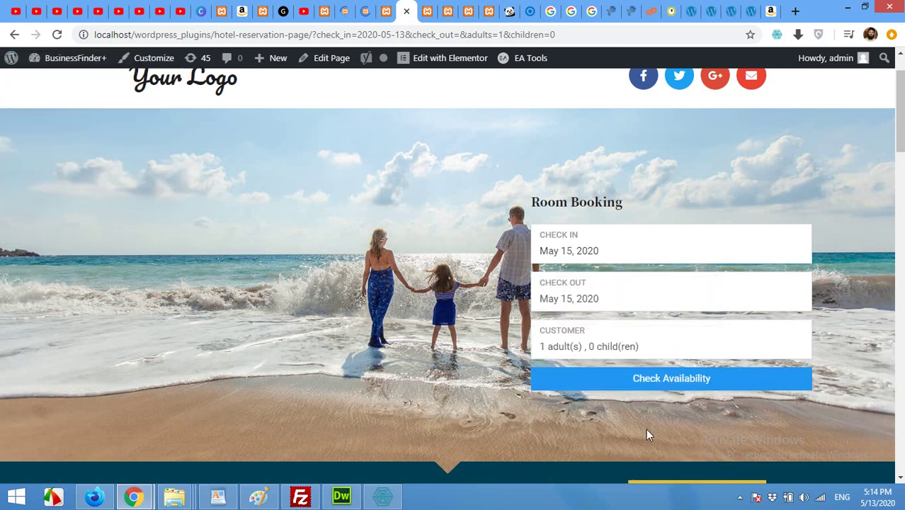
{"action": "left_click", "coordinate": [639, 379]}
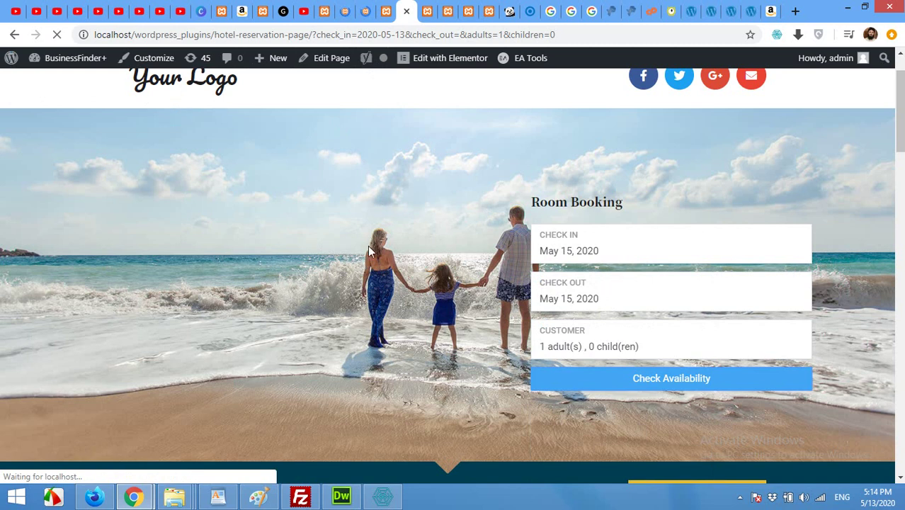
{"action": "left_click", "coordinate": [359, 12]}
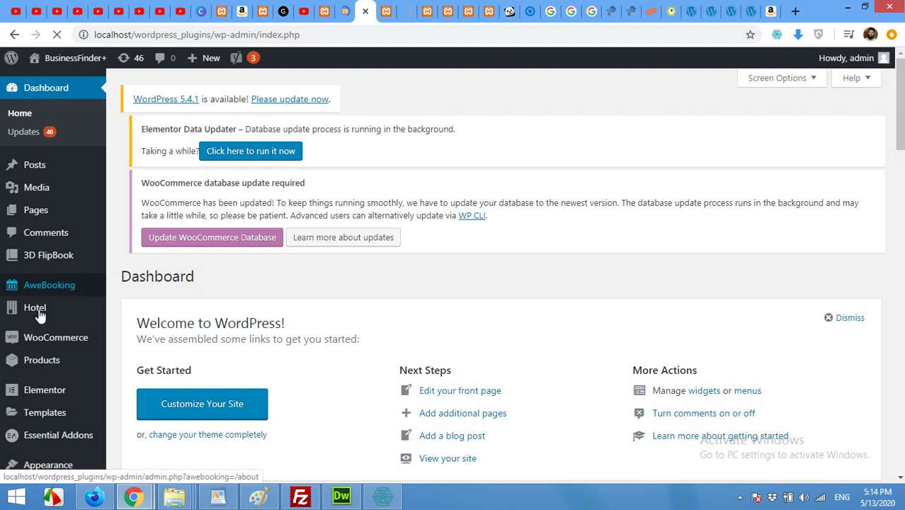
- Check the empty Pages fields in AweBooking Settings, then go to the Dashboard tab
{"action": "mouse_move", "coordinate": [35, 292]}
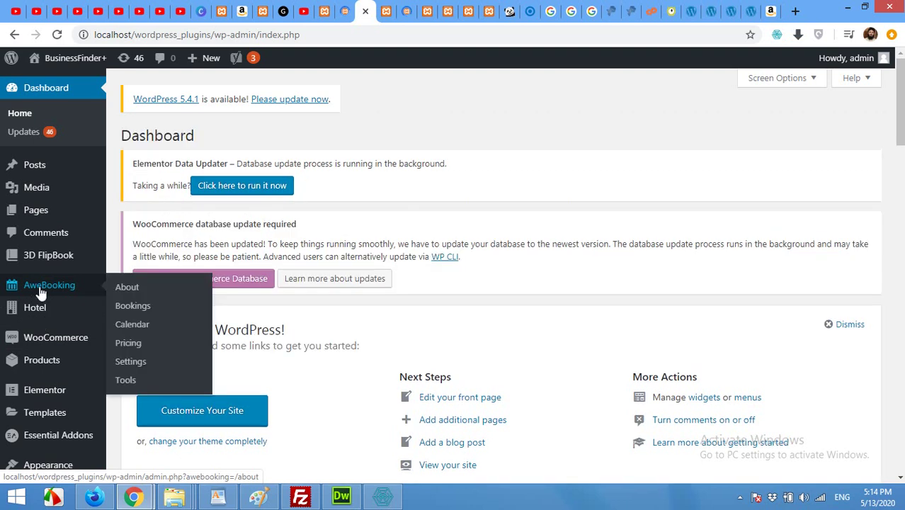
{"action": "left_click", "coordinate": [132, 363]}
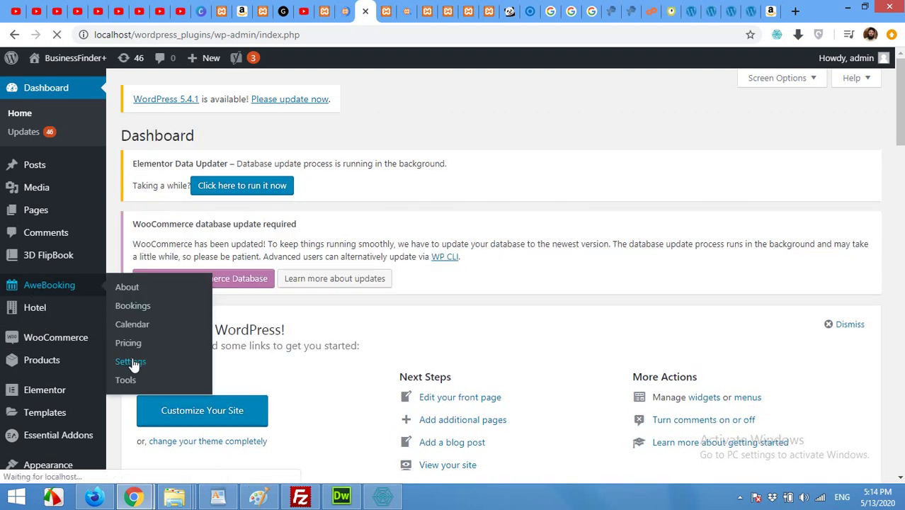
{"action": "scroll", "coordinate": [369, 276], "scroll_direction": "down", "scroll_amount": 3}
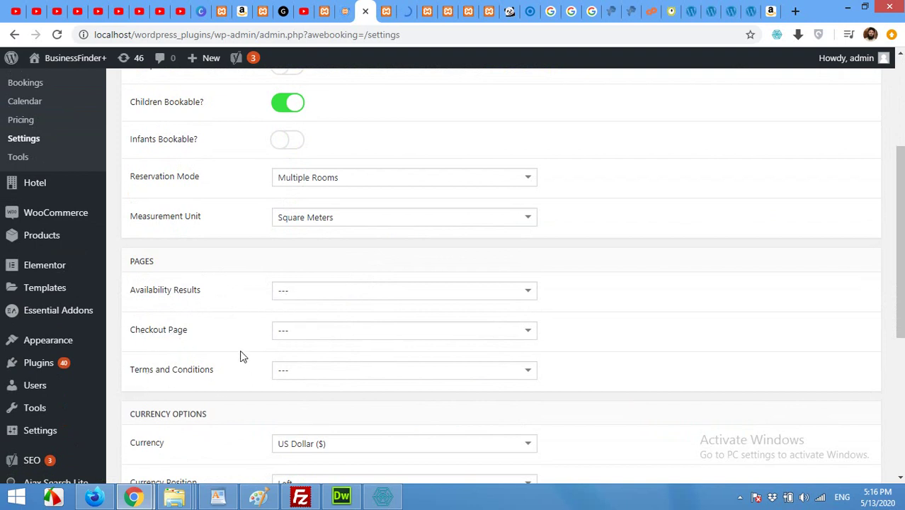
{"action": "left_click", "coordinate": [341, 9]}
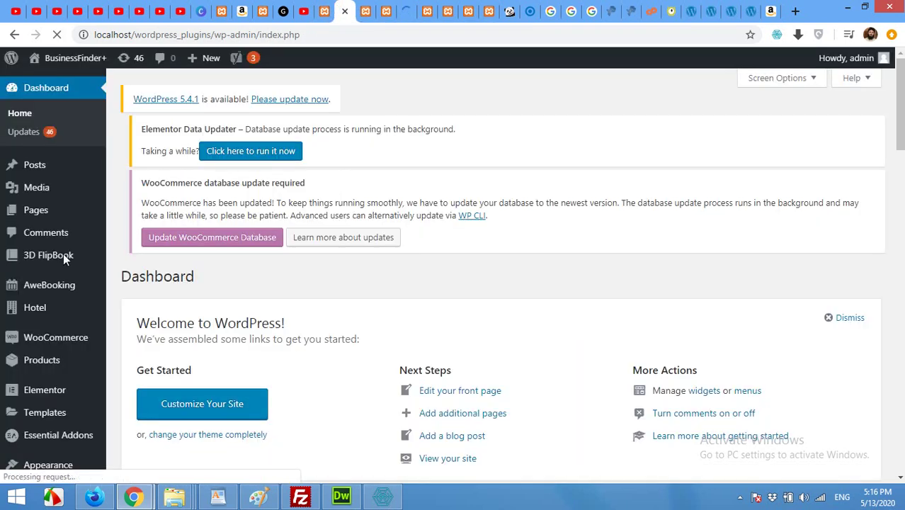
- Create and publish the page 'Check Availability', then title another new page 'Reservation Checkou'
{"action": "left_click", "coordinate": [41, 213]}
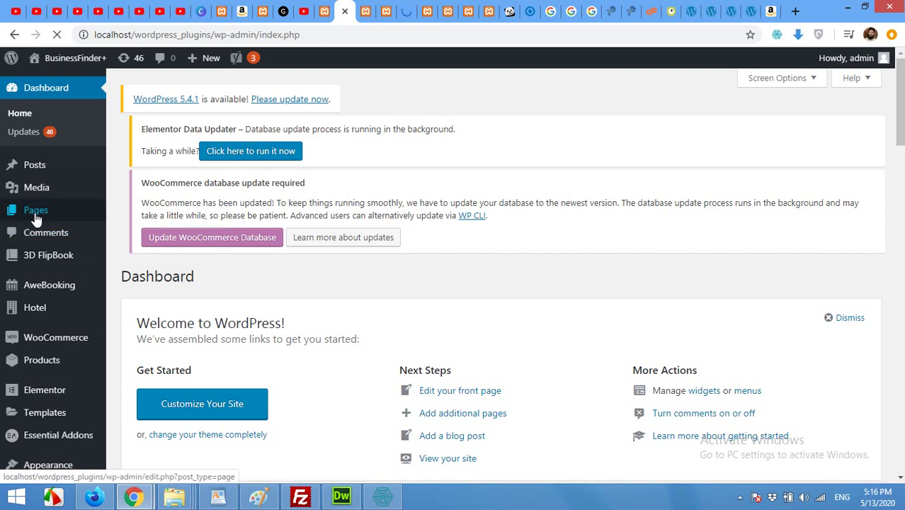
{"action": "mouse_move", "coordinate": [37, 216]}
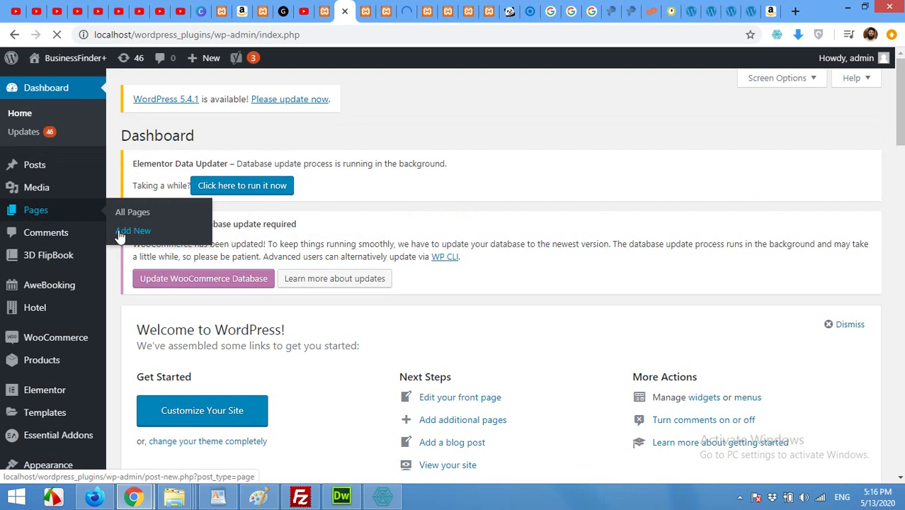
{"action": "left_click", "coordinate": [120, 236]}
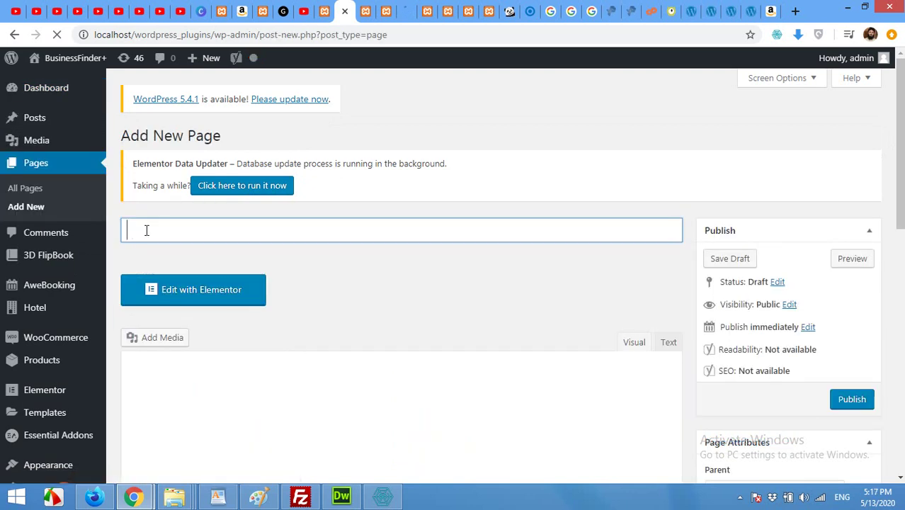
{"action": "type", "text": "Check Availabili"}
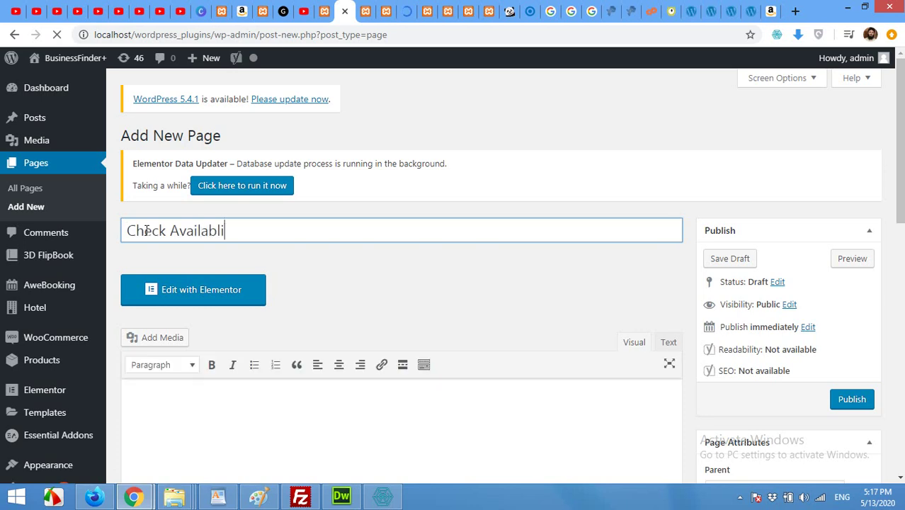
{"action": "type", "text": "ty"}
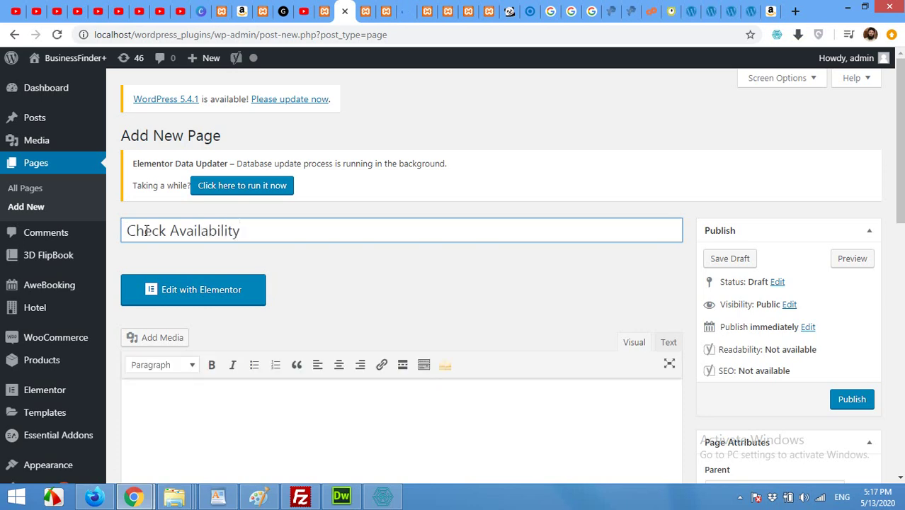
{"action": "left_click", "coordinate": [845, 401]}
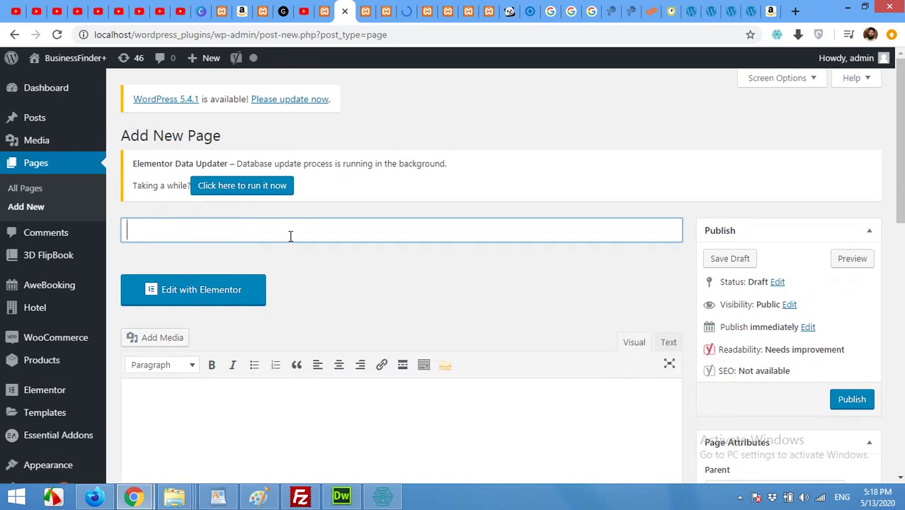
{"action": "type", "text": "Reservat"}
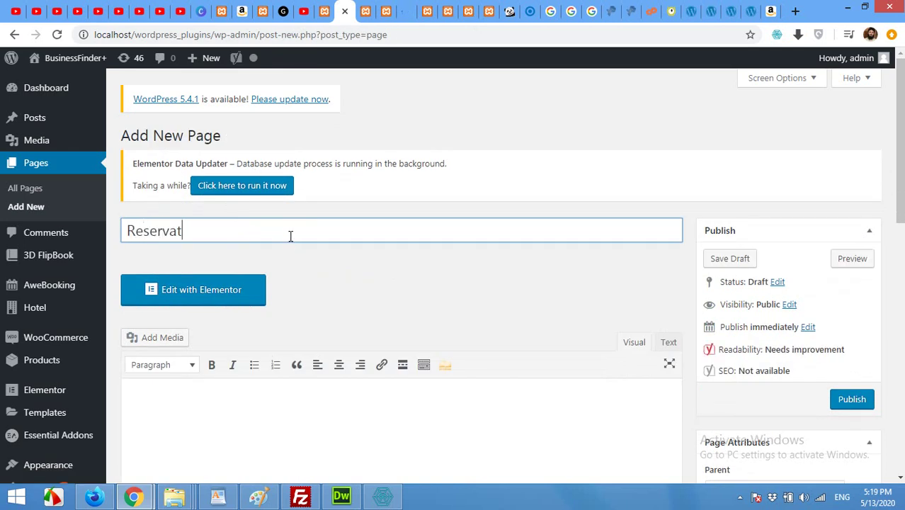
{"action": "type", "text": "ion Checkou"}
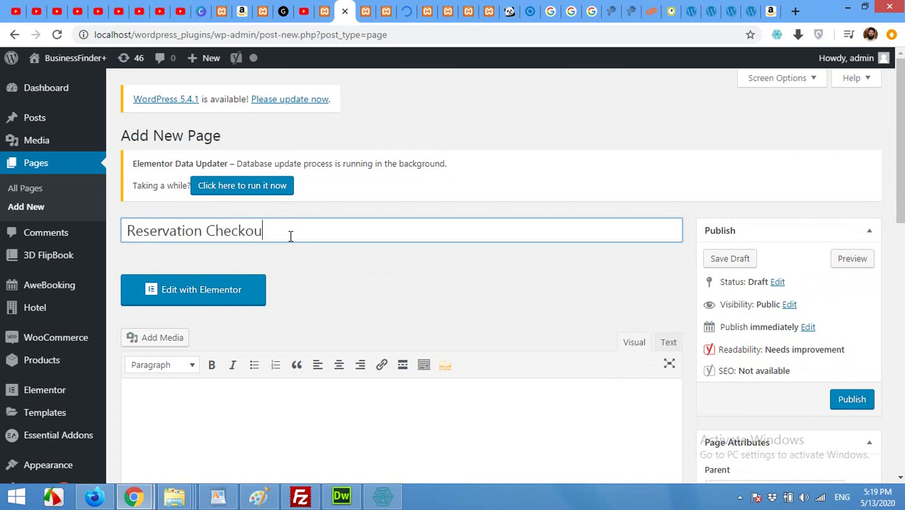
{"action": "left_click", "coordinate": [855, 403]}
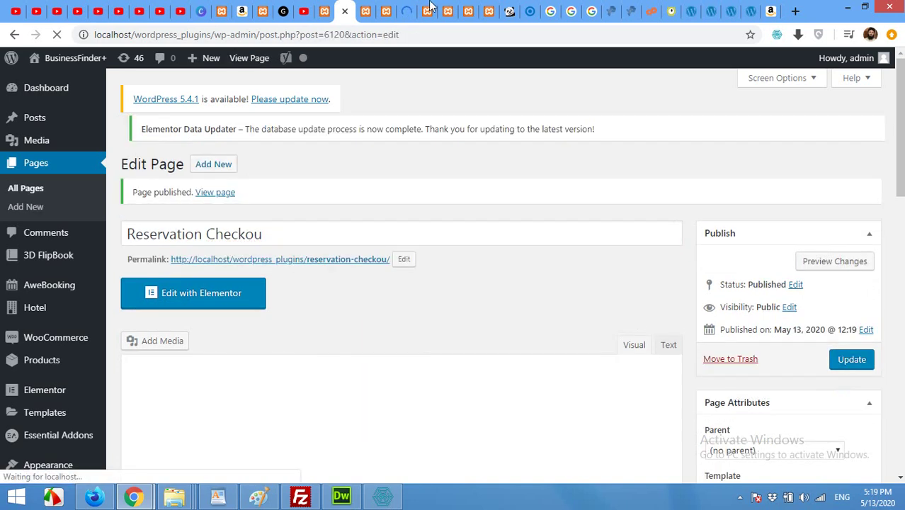
- Reload AweBooking settings and set Availability Results page to 'Check Availability'
{"action": "left_click", "coordinate": [316, 9]}
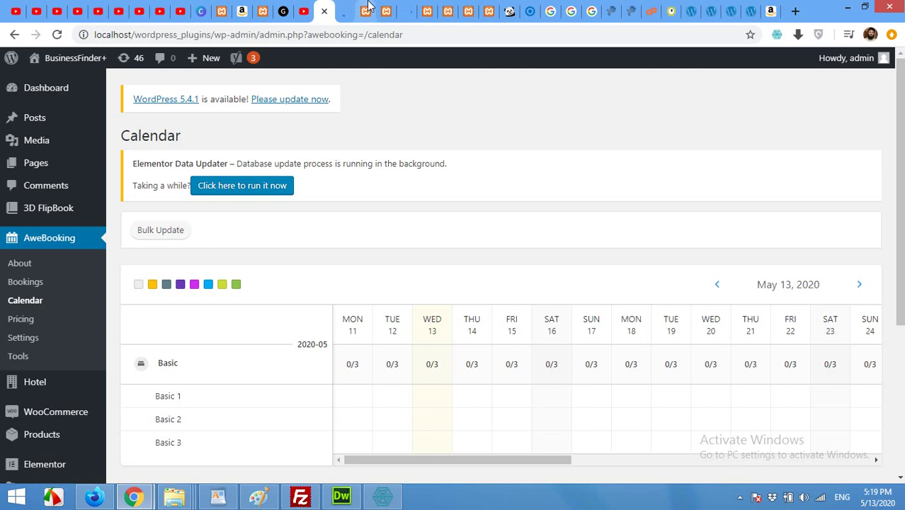
{"action": "left_click", "coordinate": [362, 8]}
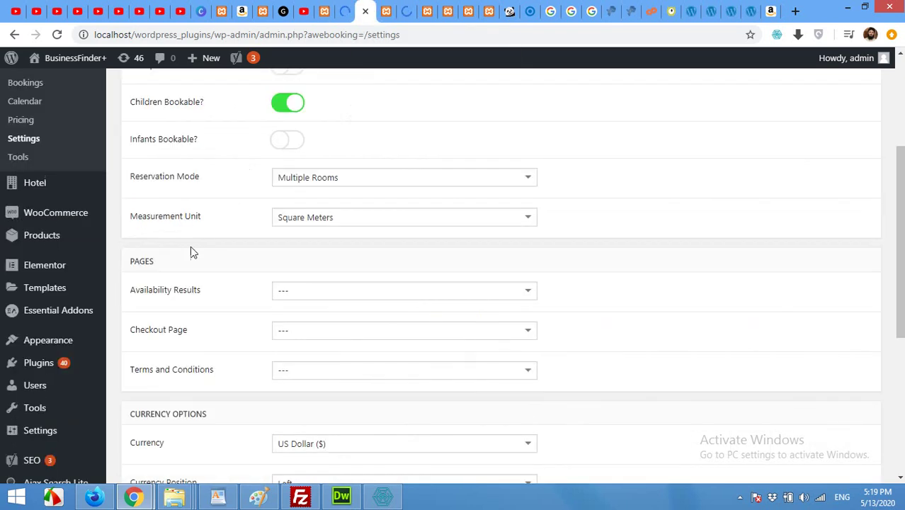
{"action": "scroll", "coordinate": [204, 258], "scroll_direction": "down", "scroll_amount": 1}
{"action": "left_click", "coordinate": [58, 35]}
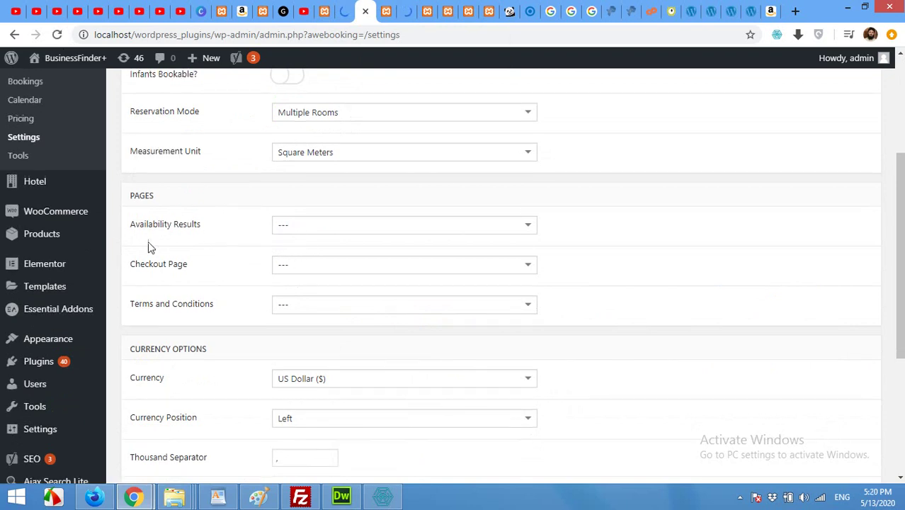
{"action": "left_click", "coordinate": [298, 231]}
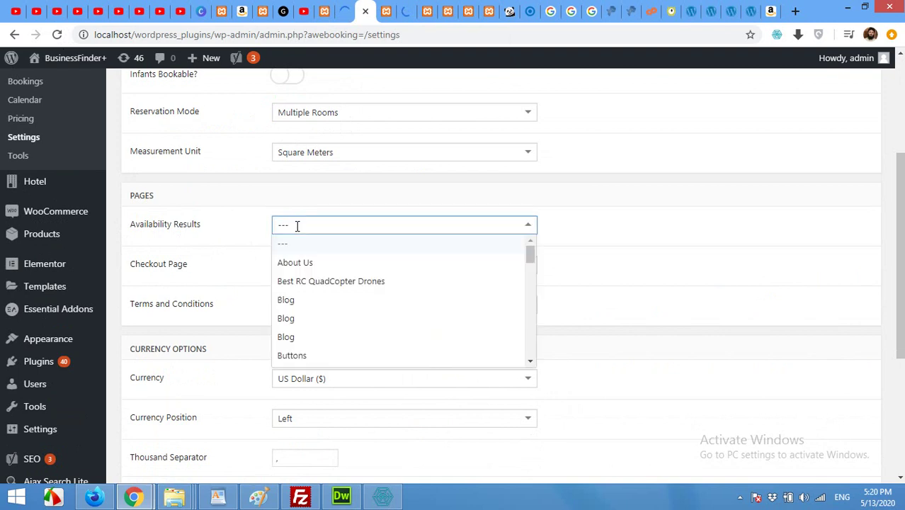
{"action": "scroll", "coordinate": [315, 285], "scroll_direction": "down", "scroll_amount": 3}
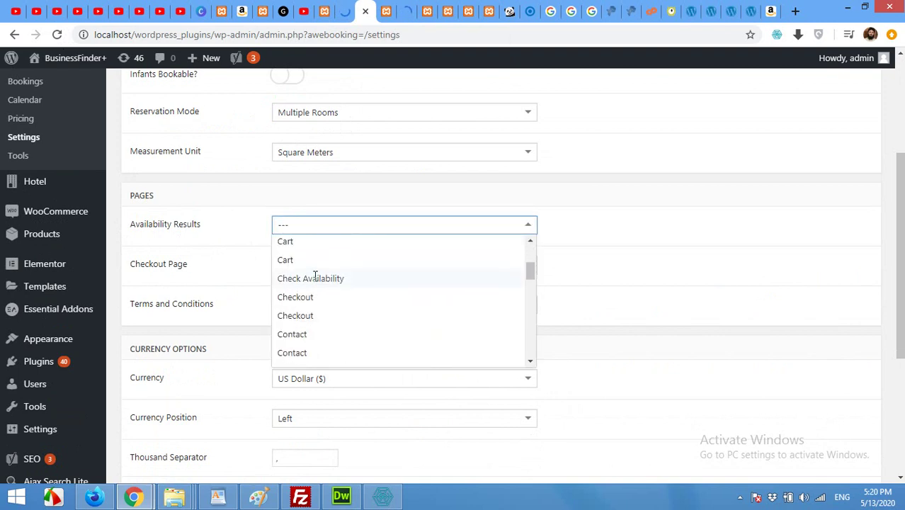
{"action": "left_click", "coordinate": [315, 282]}
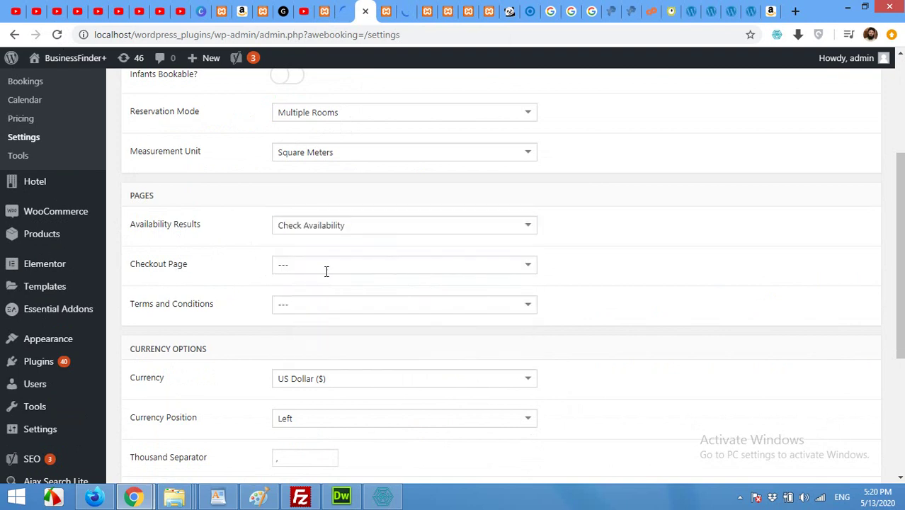
- Set the Checkout Page to 'Reservation Checkou' and save the AweBooking settings
{"action": "left_click", "coordinate": [325, 269]}
{"action": "scroll", "coordinate": [330, 317], "scroll_direction": "down", "scroll_amount": 2}
{"action": "scroll", "coordinate": [330, 317], "scroll_direction": "down", "scroll_amount": 2}
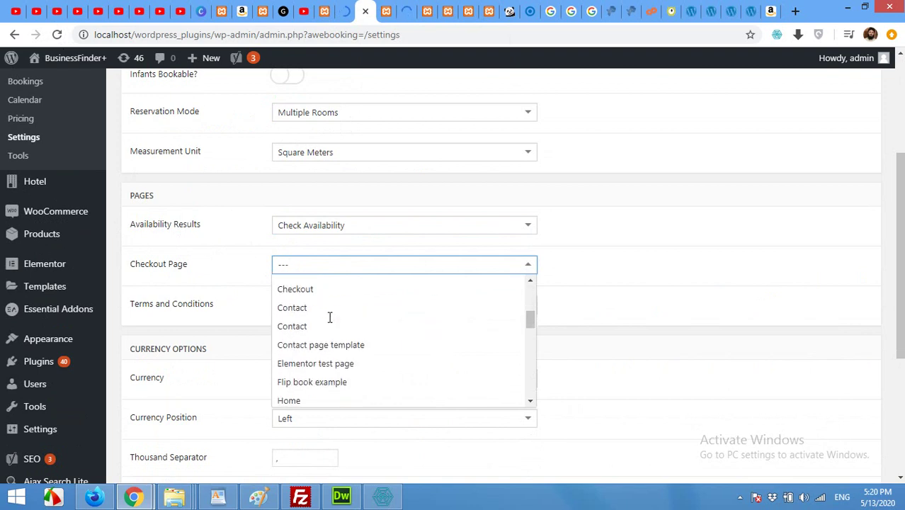
{"action": "scroll", "coordinate": [330, 347], "scroll_direction": "down", "scroll_amount": 5}
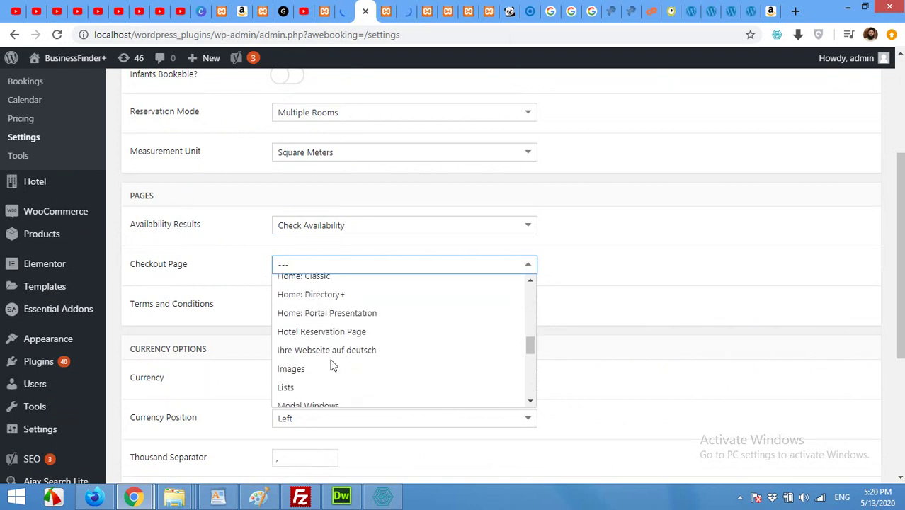
{"action": "scroll", "coordinate": [333, 365], "scroll_direction": "down", "scroll_amount": 3}
{"action": "scroll", "coordinate": [333, 364], "scroll_direction": "up", "scroll_amount": 5}
{"action": "scroll", "coordinate": [333, 364], "scroll_direction": "down", "scroll_amount": 5}
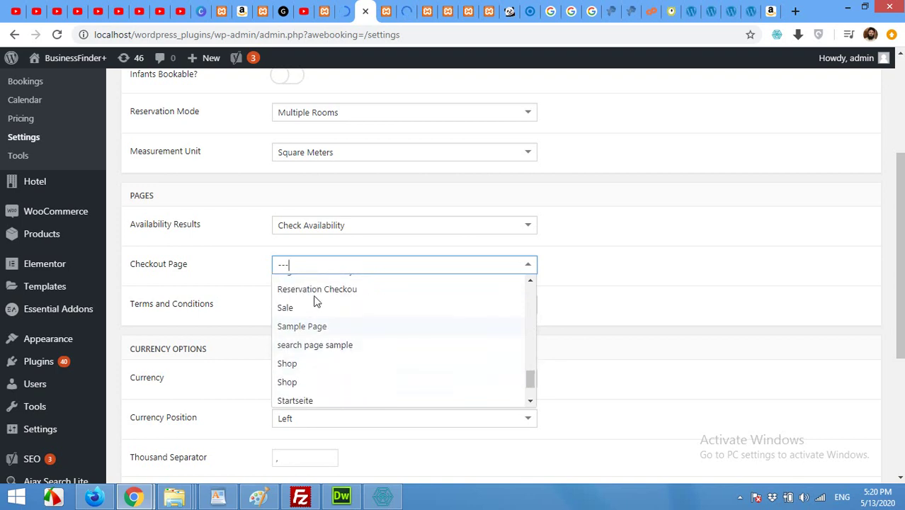
{"action": "left_click", "coordinate": [317, 291]}
{"action": "scroll", "coordinate": [239, 354], "scroll_direction": "down", "scroll_amount": 3}
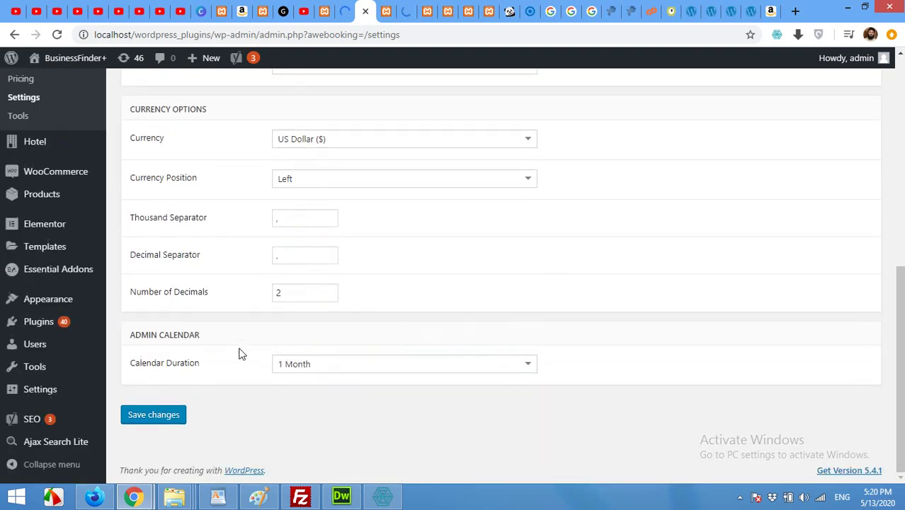
{"action": "left_click", "coordinate": [154, 417]}
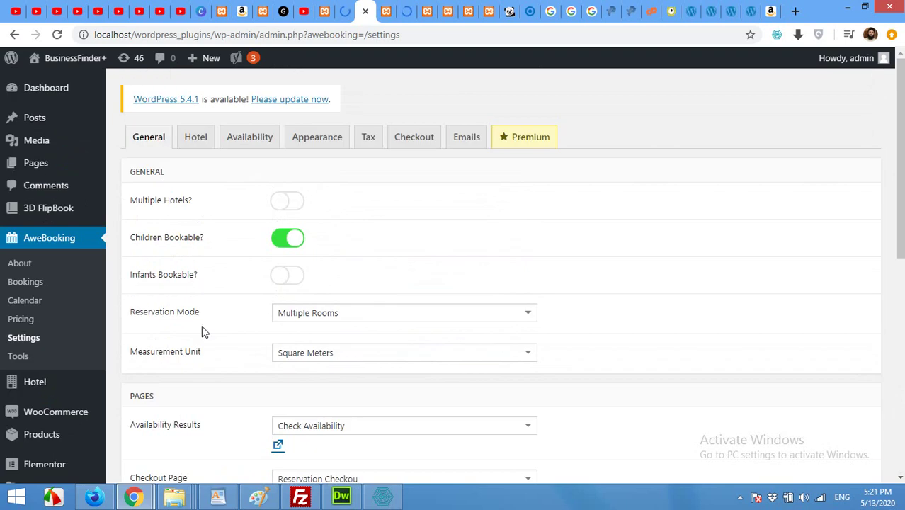
{"action": "left_click", "coordinate": [409, 7]}
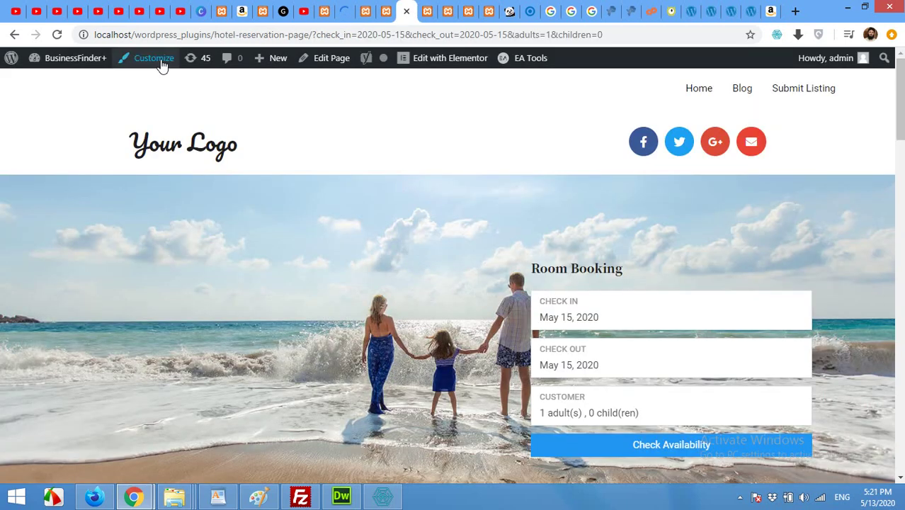
- Search room availability for May 14–16, 2020 with 2 adults
{"action": "left_click", "coordinate": [53, 35]}
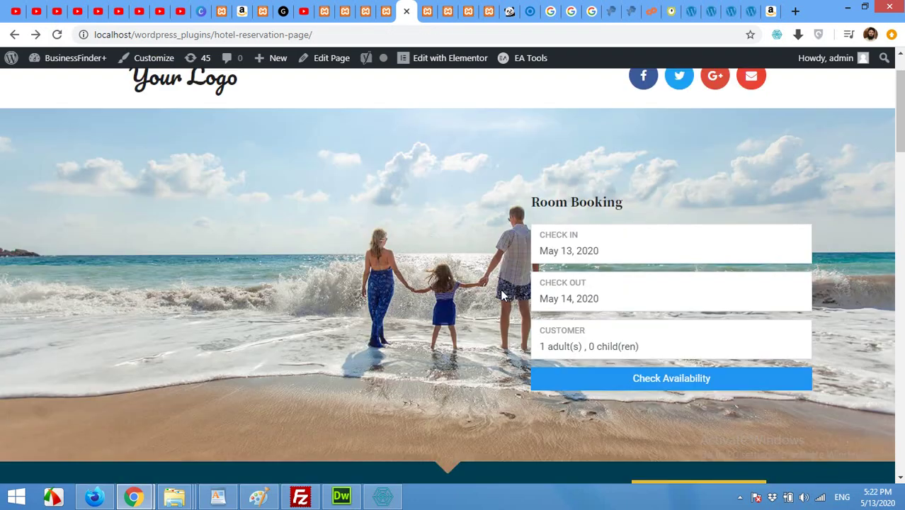
{"action": "left_click", "coordinate": [543, 253]}
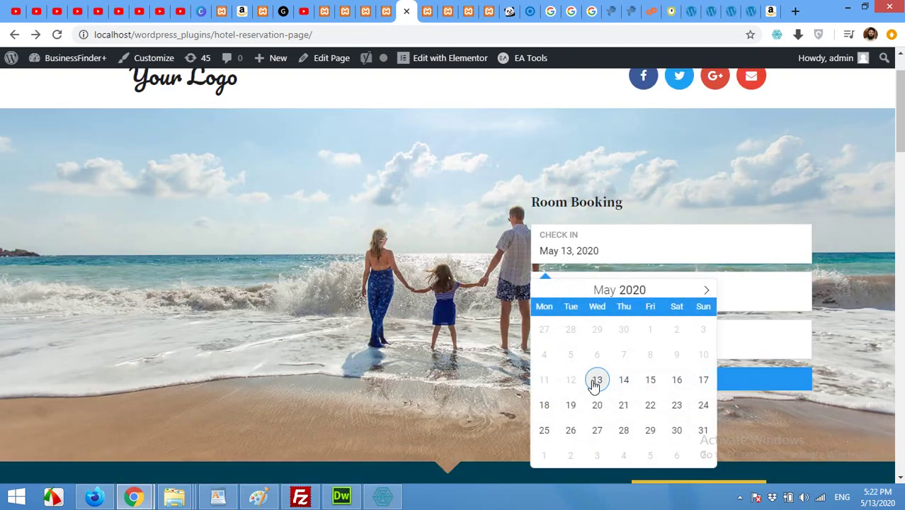
{"action": "left_click", "coordinate": [632, 384]}
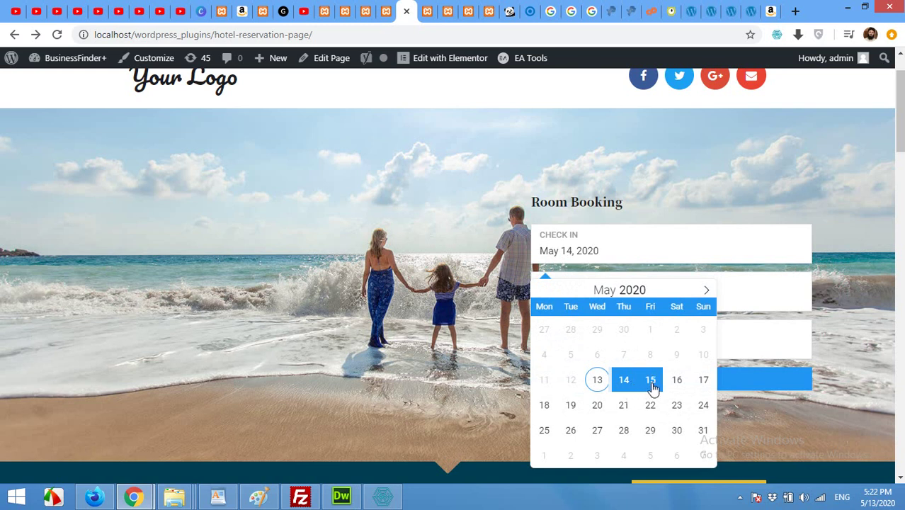
{"action": "left_click", "coordinate": [674, 387]}
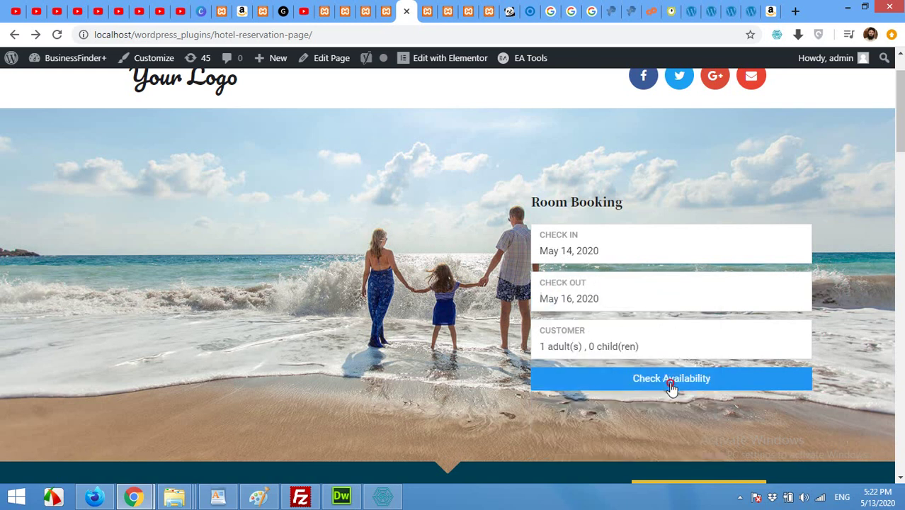
{"action": "left_click", "coordinate": [564, 347]}
{"action": "left_click", "coordinate": [794, 381]}
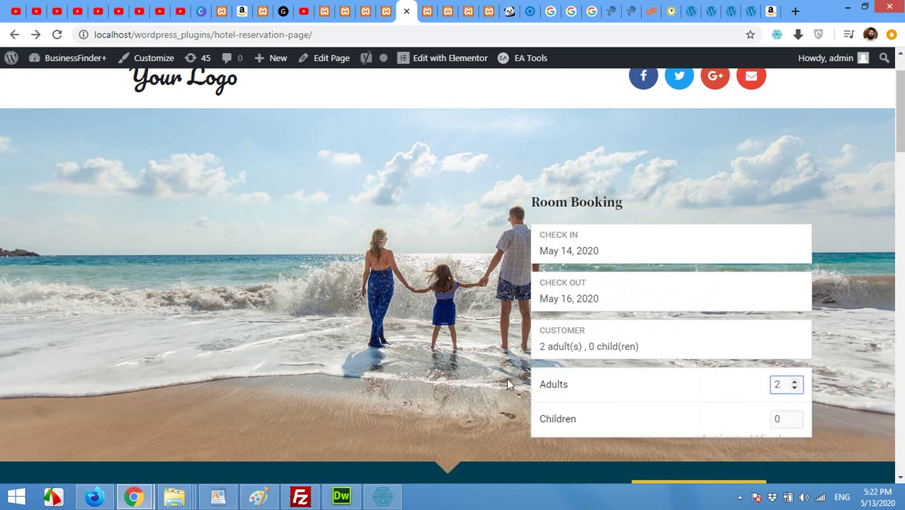
{"action": "left_click", "coordinate": [493, 367]}
{"action": "left_click", "coordinate": [653, 381]}
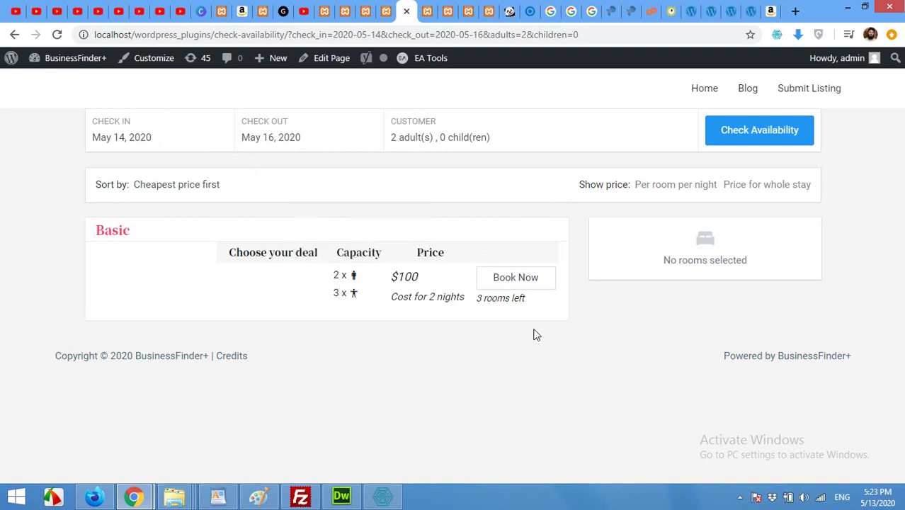
- Book the Basic room and proceed to checkout with the $100 booking
{"action": "left_click", "coordinate": [514, 284]}
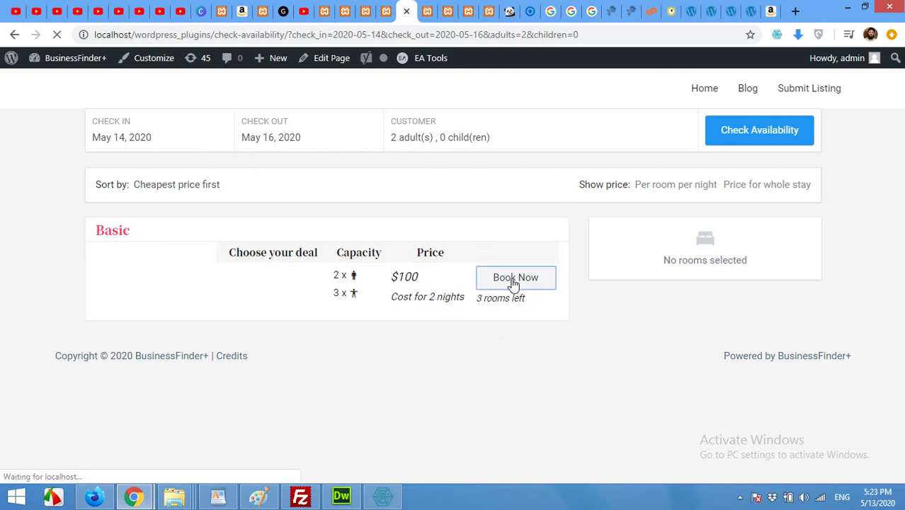
{"action": "scroll", "coordinate": [487, 303], "scroll_direction": "down", "scroll_amount": 1}
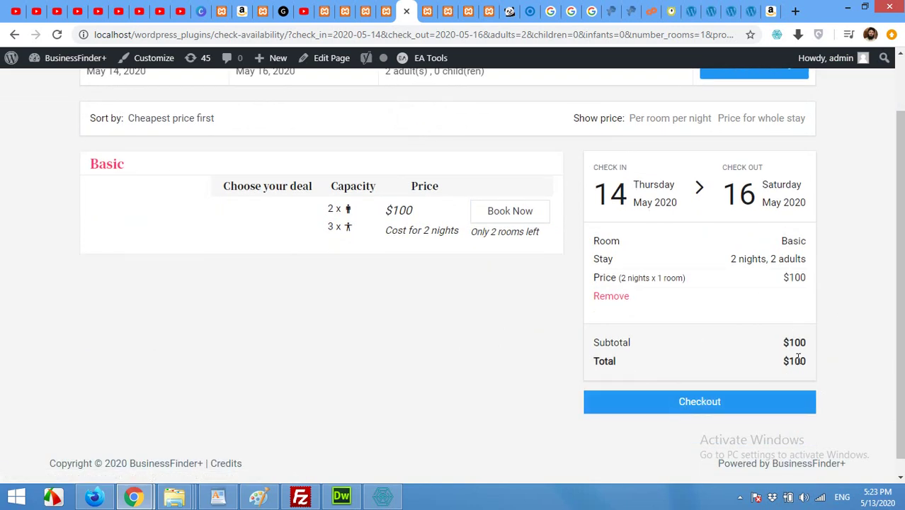
{"action": "left_click", "coordinate": [685, 403]}
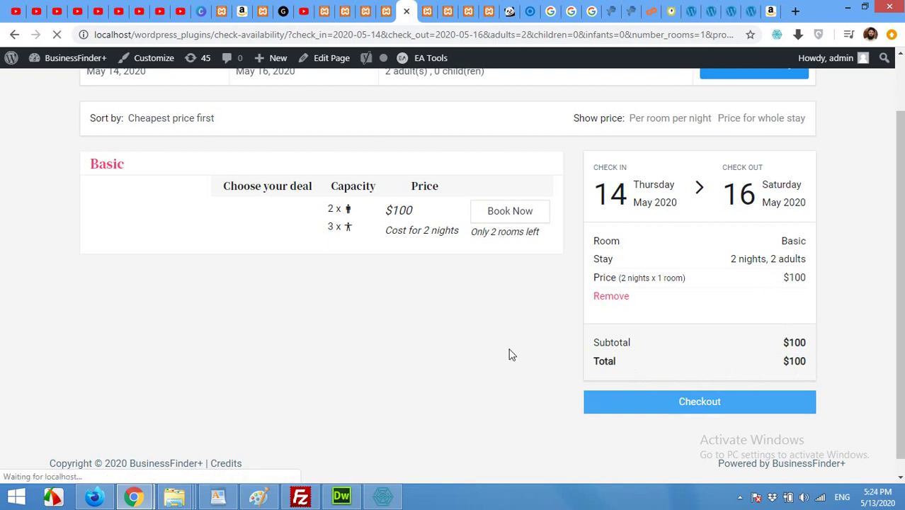
{"action": "scroll", "coordinate": [215, 205], "scroll_direction": "down", "scroll_amount": 3}
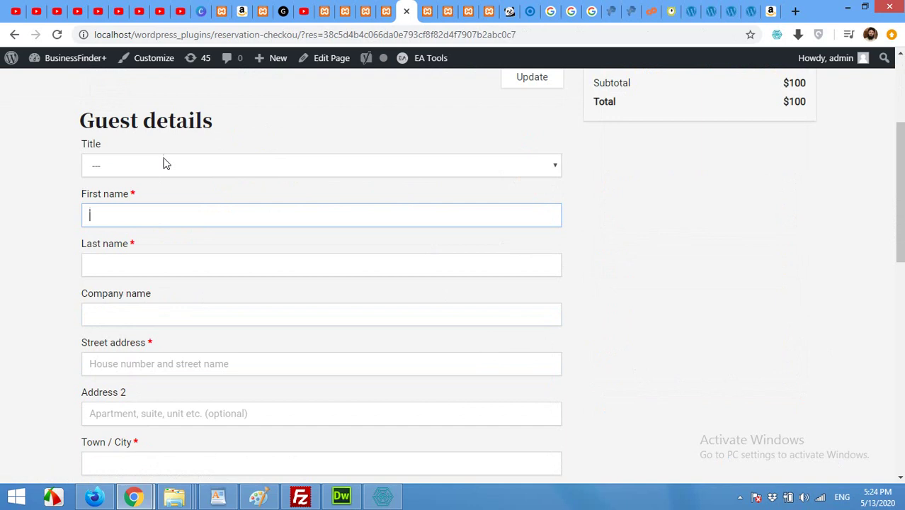
- Set the guest title to Mr. and enter the guest's first and last name
{"action": "left_click", "coordinate": [127, 164]}
{"action": "left_click", "coordinate": [117, 201]}
{"action": "left_click", "coordinate": [128, 213]}
{"action": "key", "text": "Tab"}
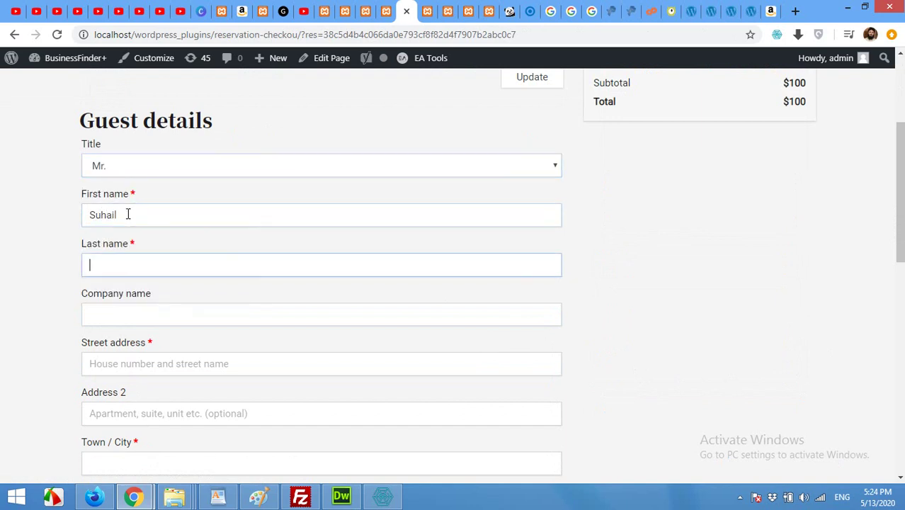
{"action": "key", "text": "Tab"}
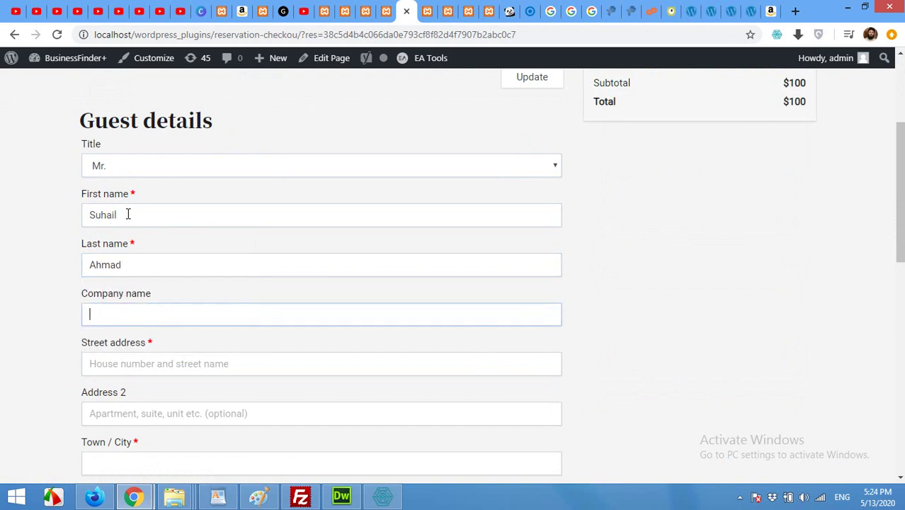
{"action": "key", "text": "Tab"}
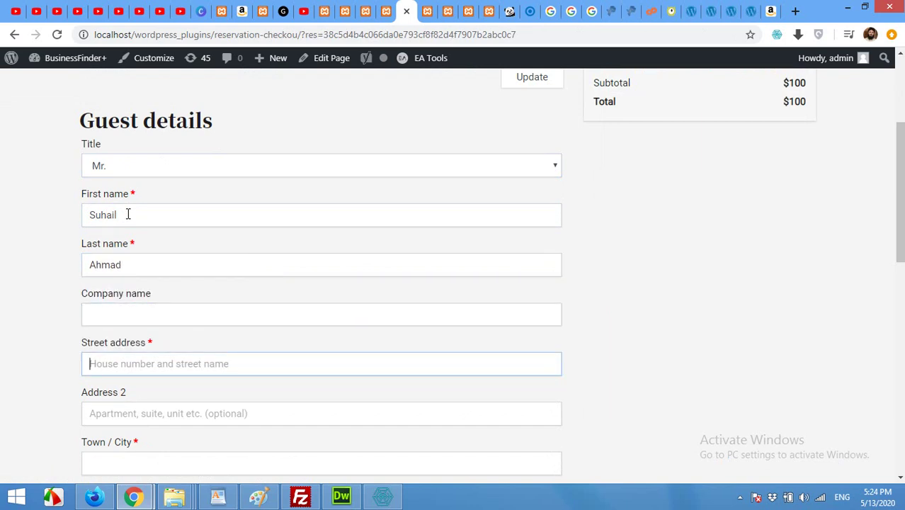
- Fill in the guest's street address, town, state, country and postcode
{"action": "key", "text": "Tab"}
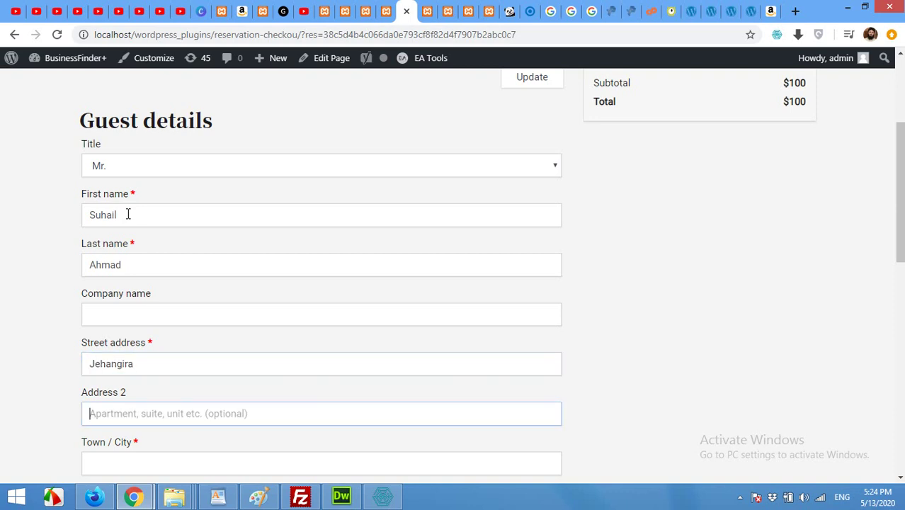
{"action": "key", "text": "Tab"}
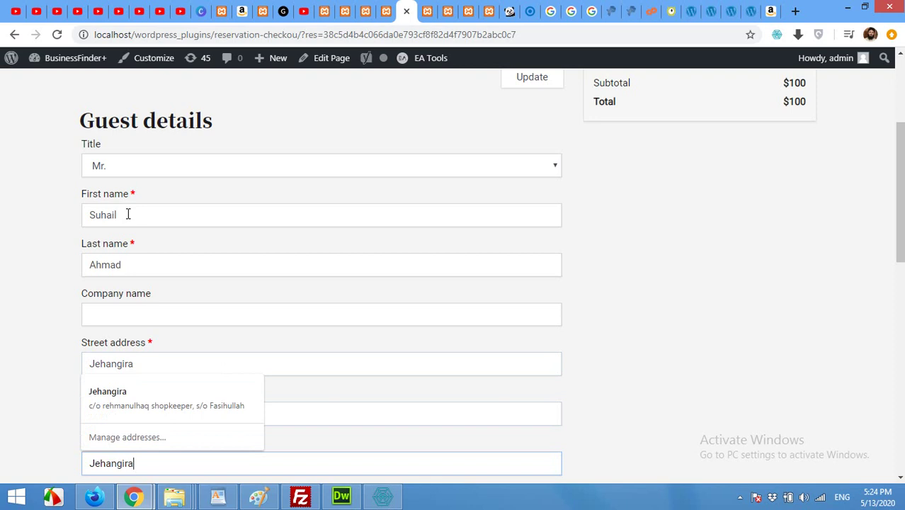
{"action": "key", "text": "Tab"}
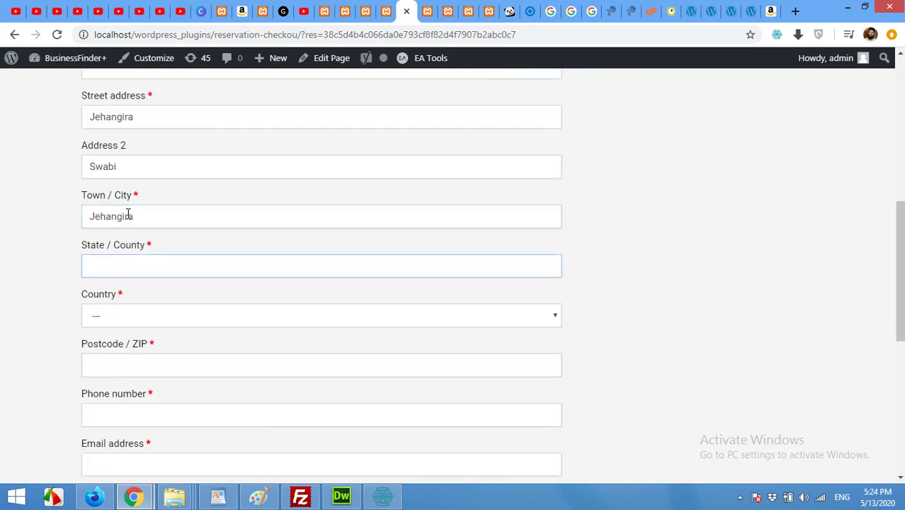
{"action": "key", "text": "Tab"}
{"action": "key", "text": "Tab"}
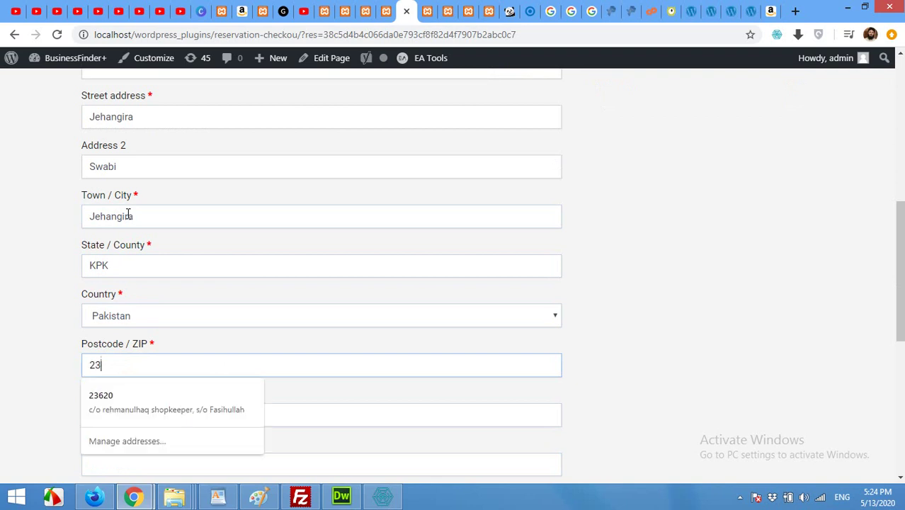
- Enter the guest's phone number and e-mail, then submit the reservation
{"action": "key", "text": "Tab"}
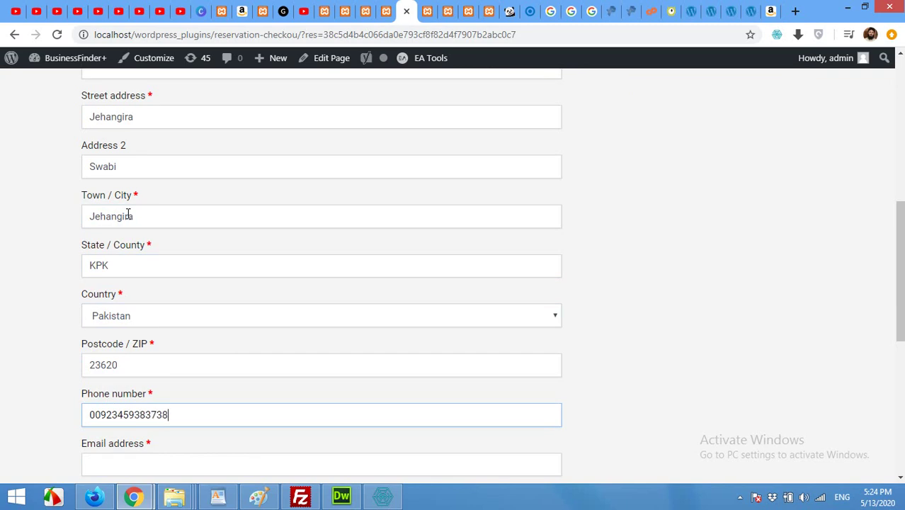
{"action": "key", "text": "Tab"}
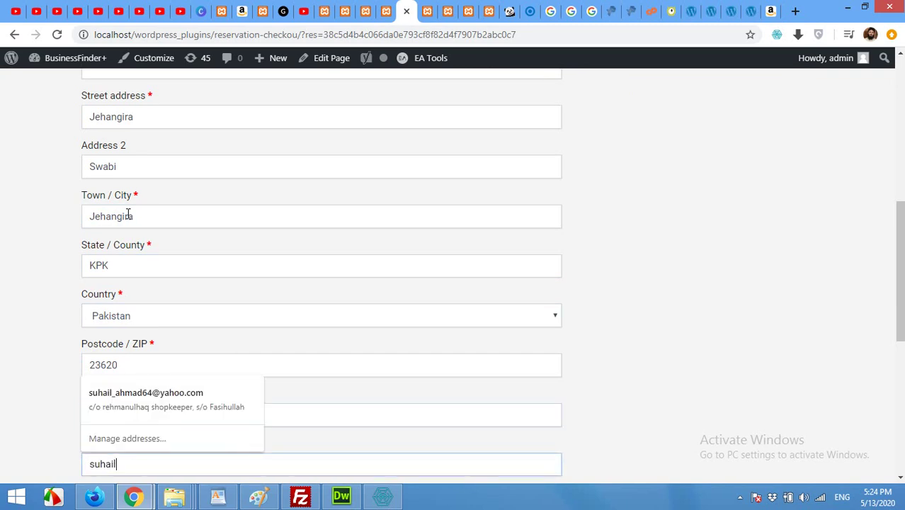
{"action": "key", "text": "Tab"}
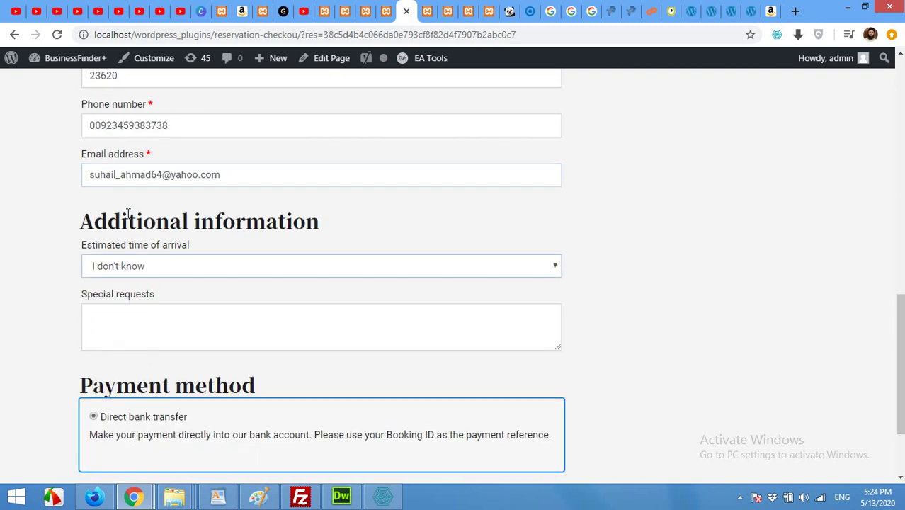
{"action": "scroll", "coordinate": [172, 407], "scroll_direction": "down", "scroll_amount": 1}
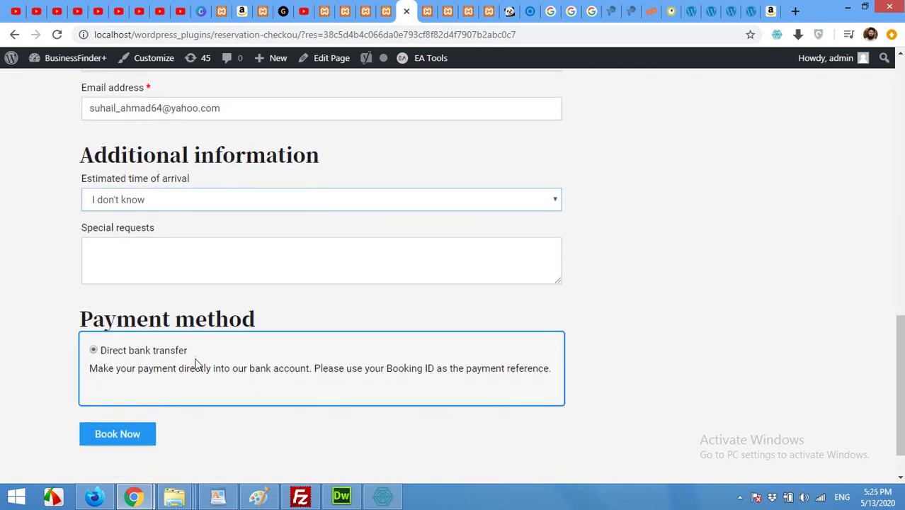
{"action": "left_click", "coordinate": [131, 432]}
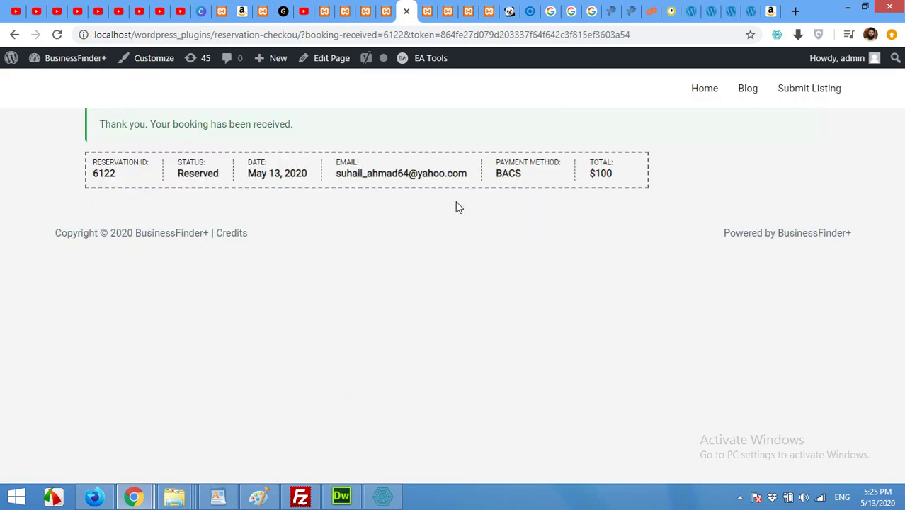
- Go back to the AweBooking settings admin tab, passing through the Elementor editor tab
{"action": "left_click", "coordinate": [385, 7]}
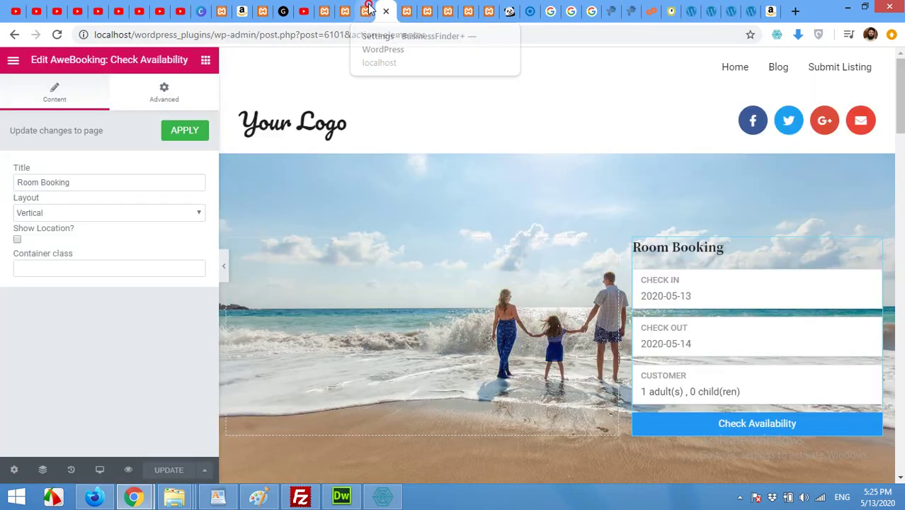
{"action": "left_click", "coordinate": [367, 8]}
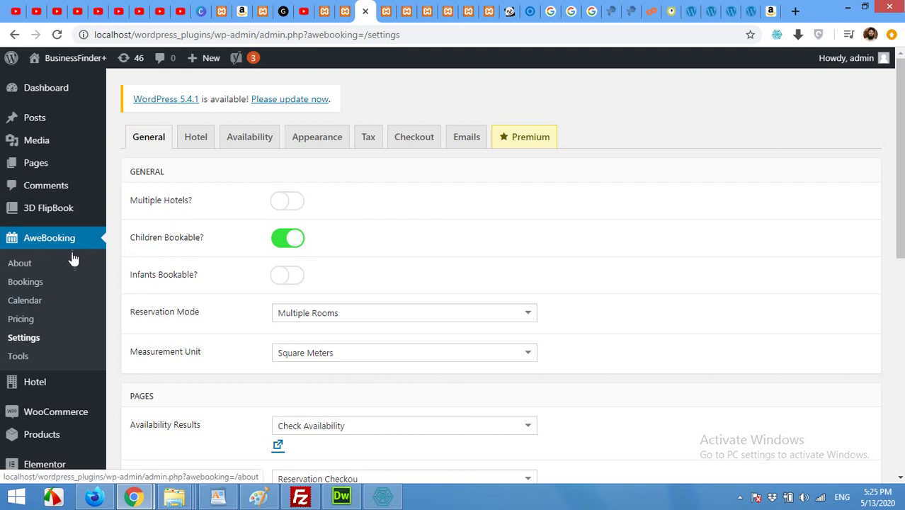
- Open the new Reserved booking and review its Basic room, May 14–16, $100 details
{"action": "left_click", "coordinate": [26, 287]}
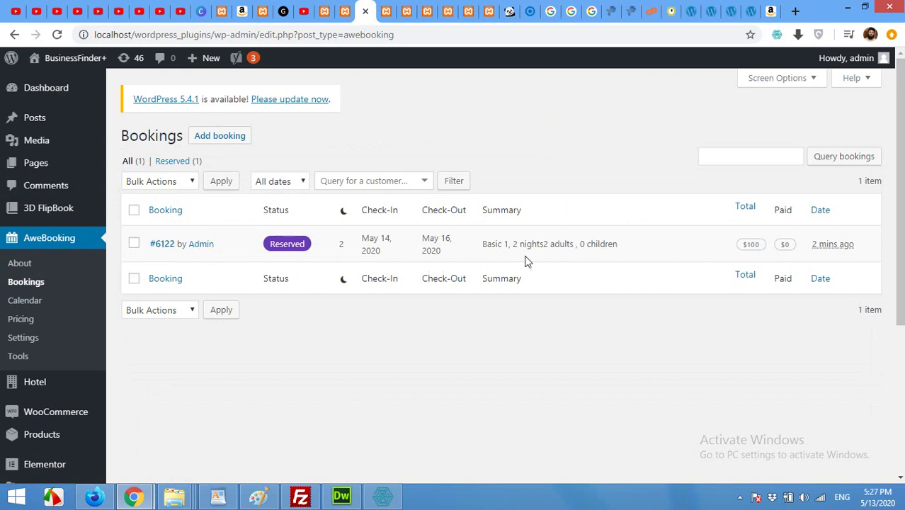
{"action": "left_click", "coordinate": [157, 248]}
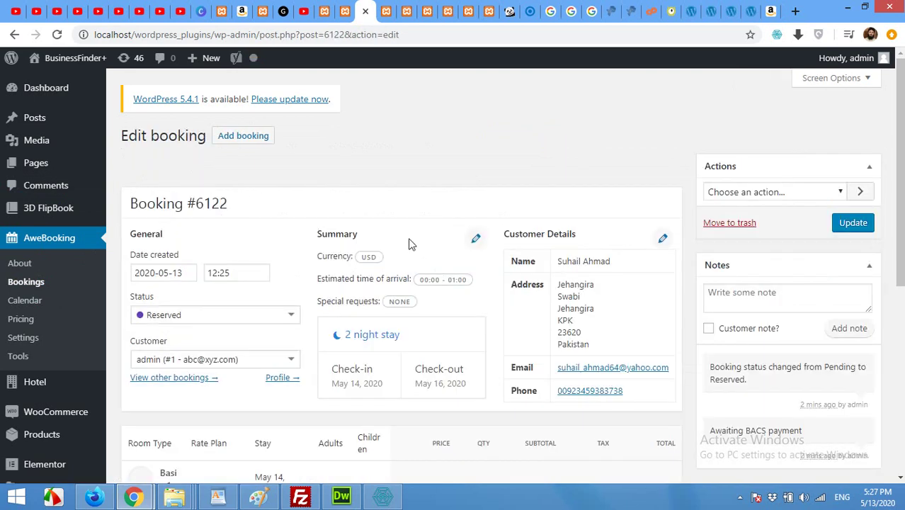
{"action": "scroll", "coordinate": [453, 241], "scroll_direction": "down", "scroll_amount": 1}
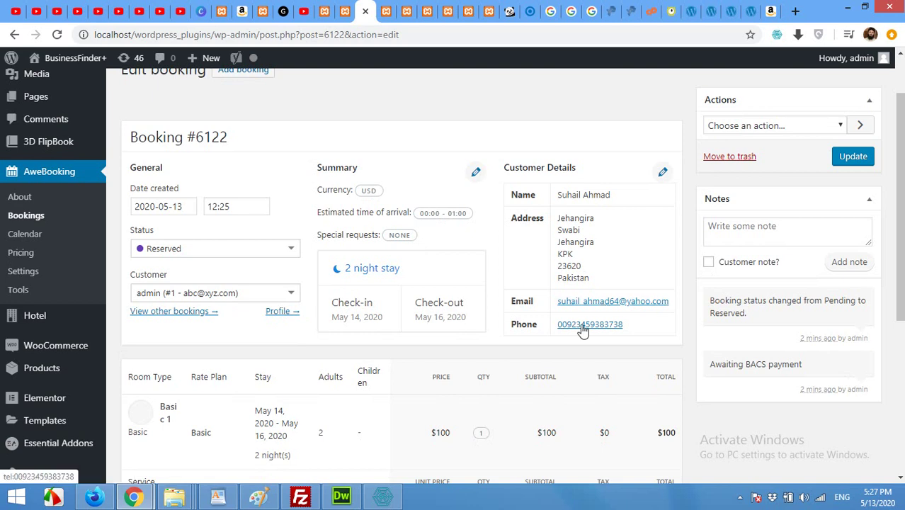
{"action": "scroll", "coordinate": [489, 343], "scroll_direction": "down", "scroll_amount": 2}
{"action": "scroll", "coordinate": [612, 350], "scroll_direction": "down", "scroll_amount": 2}
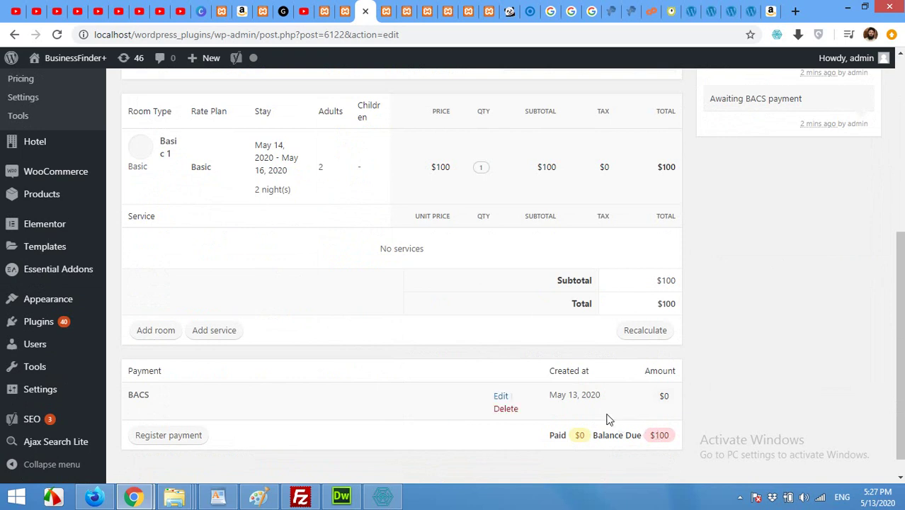
{"action": "scroll", "coordinate": [595, 411], "scroll_direction": "up", "scroll_amount": 3}
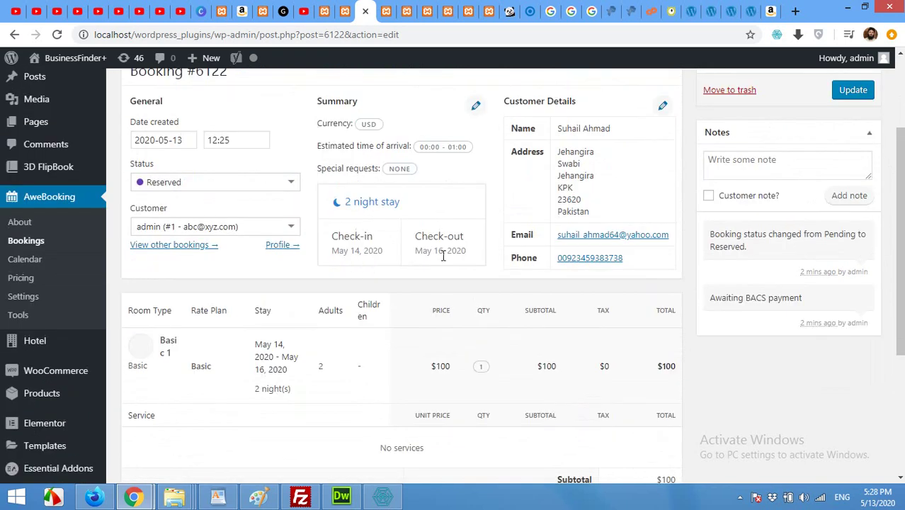
{"action": "scroll", "coordinate": [509, 323], "scroll_direction": "up", "scroll_amount": 2}
{"action": "scroll", "coordinate": [554, 334], "scroll_direction": "up", "scroll_amount": 1}
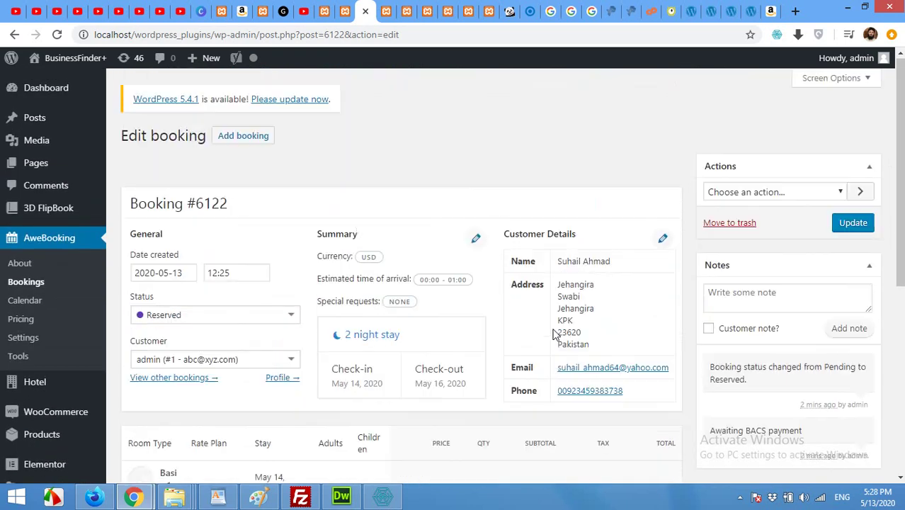